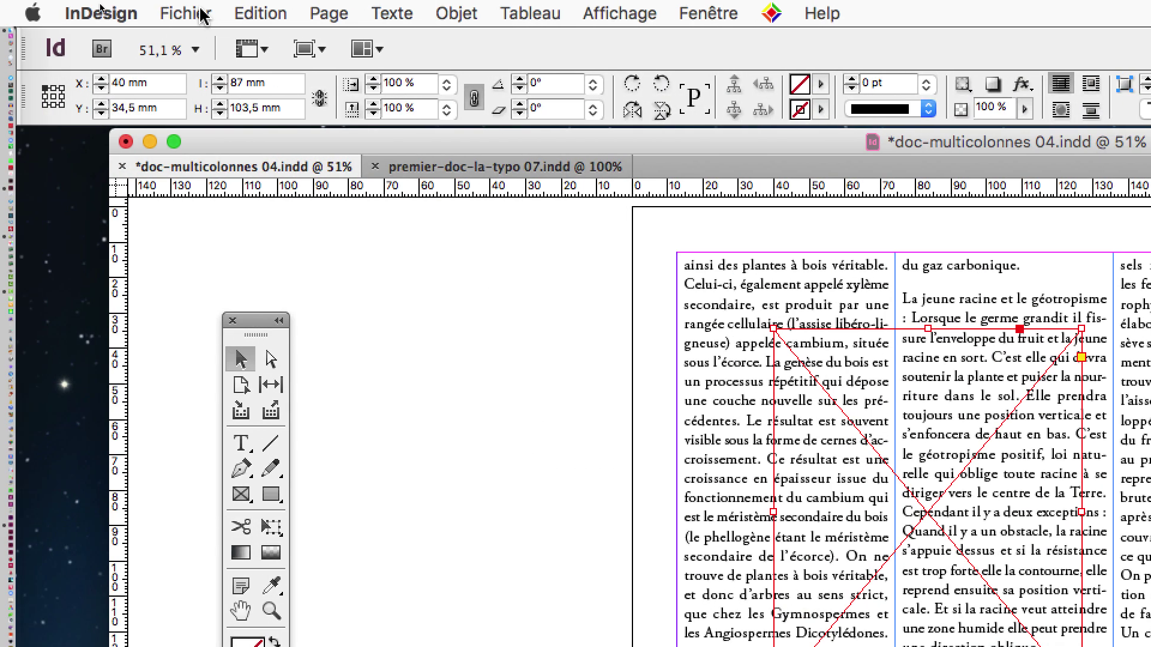
# Import Raymond_Park,_Kangaroo_Point.jpg into the selected empty graphic frame on page 2
pyautogui.click(200, 13)
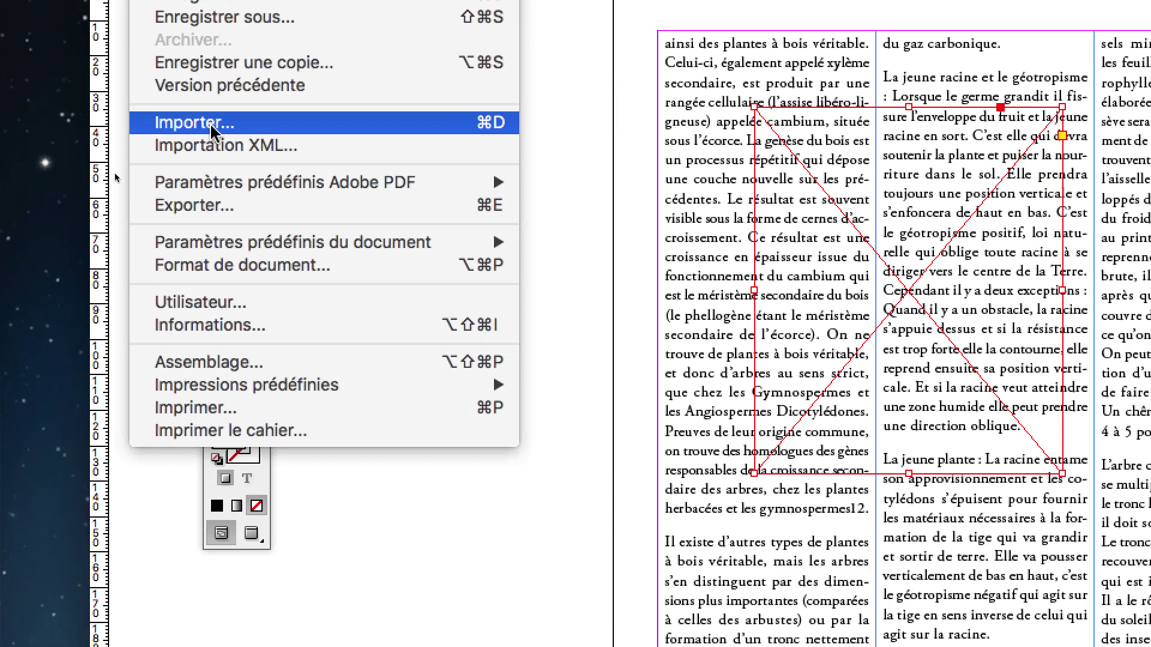
pyautogui.click(213, 129)
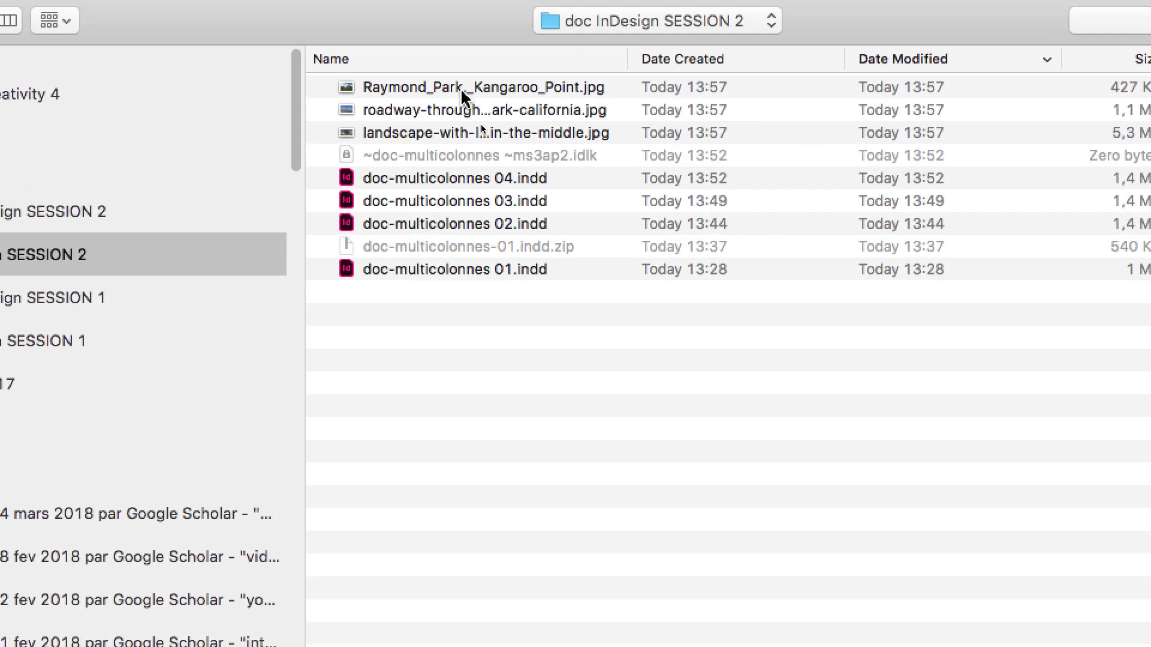
pyautogui.click(463, 90)
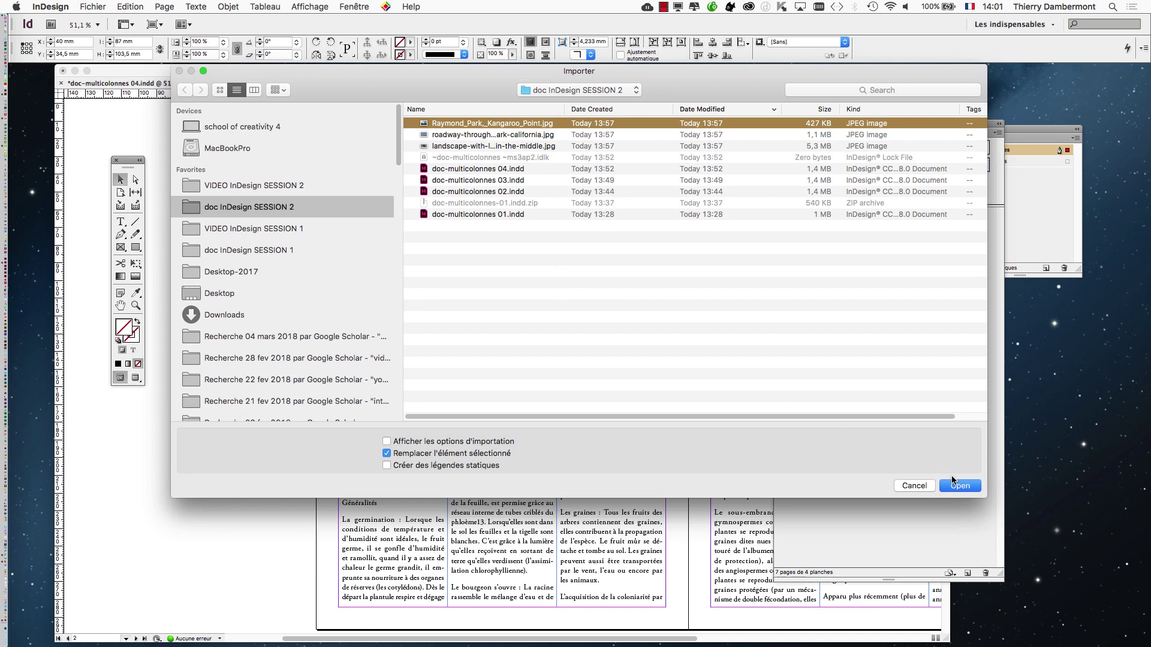
pyautogui.click(952, 482)
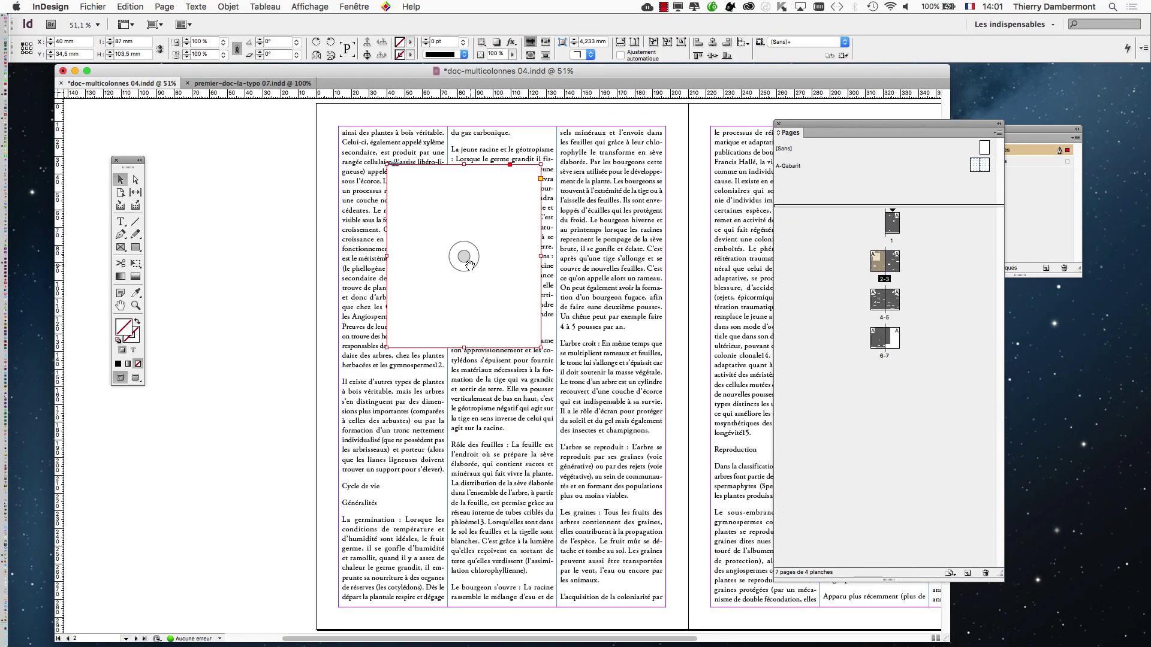
# Examine how far the imported photo's content extends beyond its frame across the spread
pyautogui.moveTo(469, 264); pyautogui.dragTo(471, 269)
pyautogui.press('super+minus')
pyautogui.press('super+minus')
pyautogui.press('super+minus')
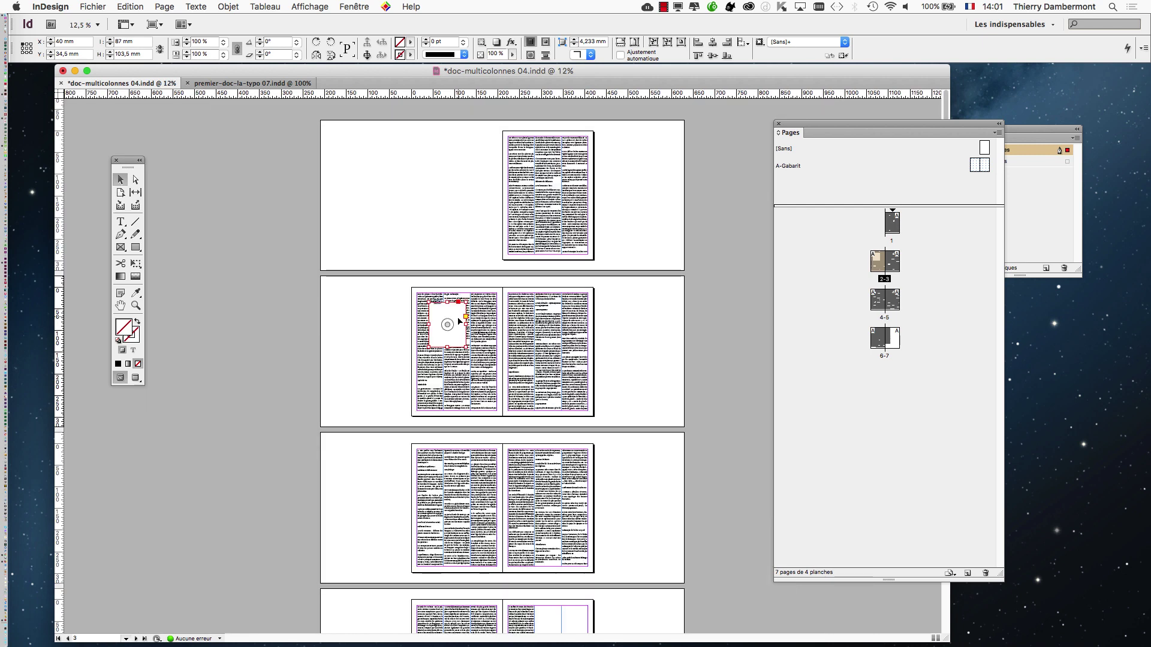
pyautogui.moveTo(448, 325); pyautogui.dragTo(452, 328)
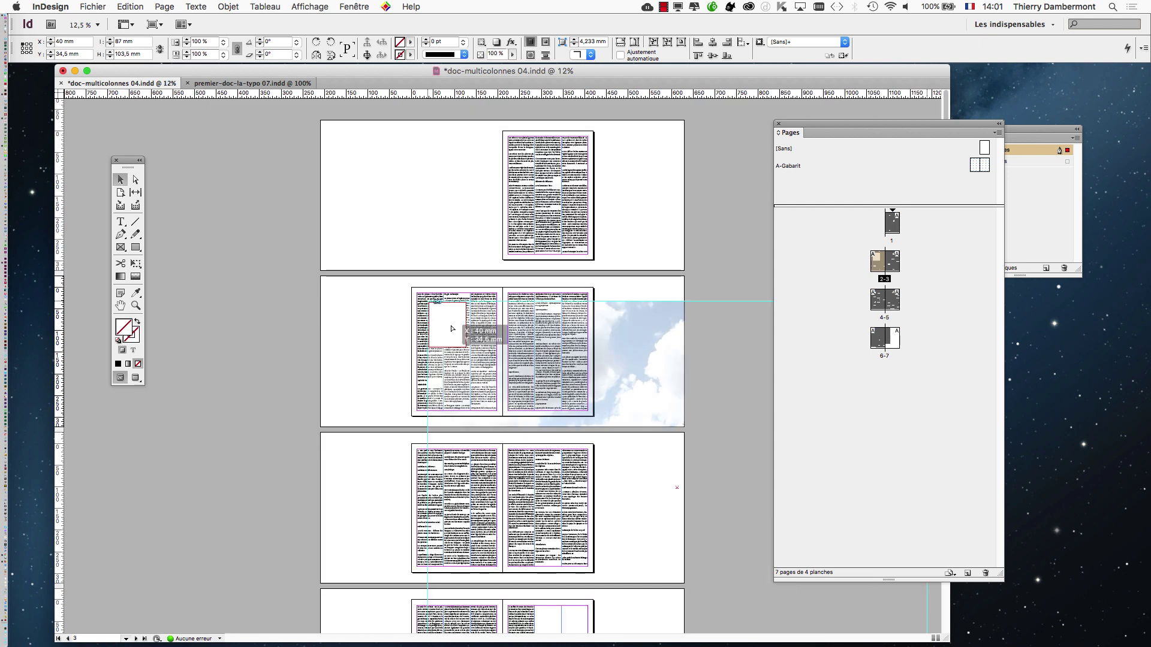
pyautogui.moveTo(452, 328); pyautogui.dragTo(448, 324)
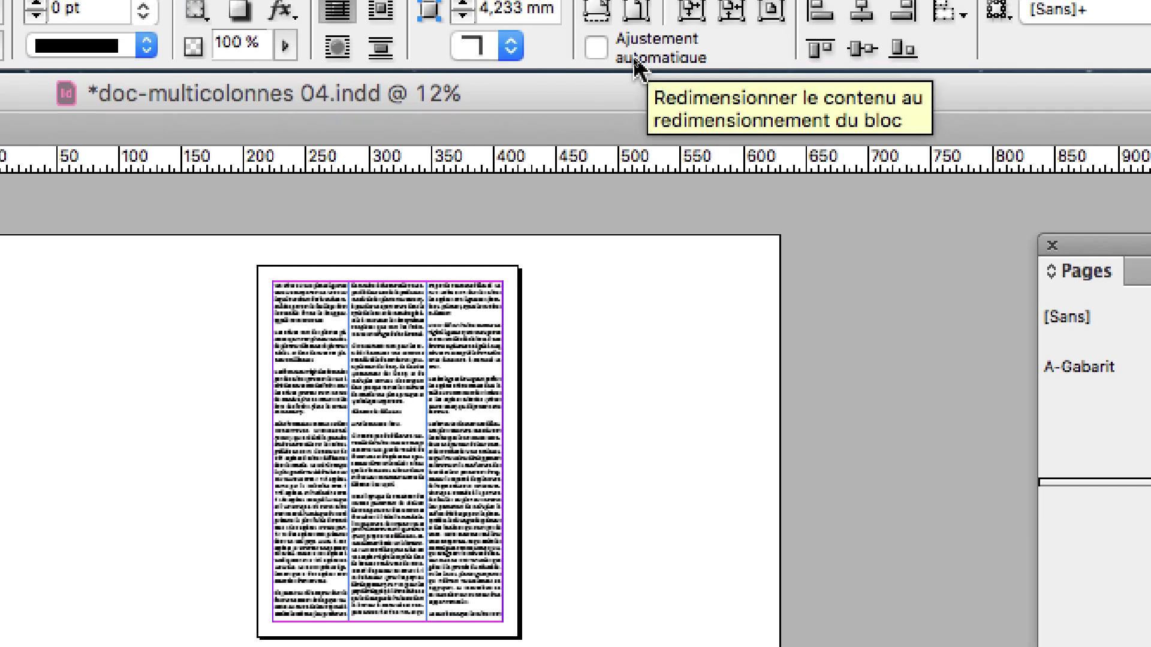
# Turn on automatic fitting (Ajustement automatique) for the image frame and fit the park photo to the frame
pyautogui.click(598, 49)
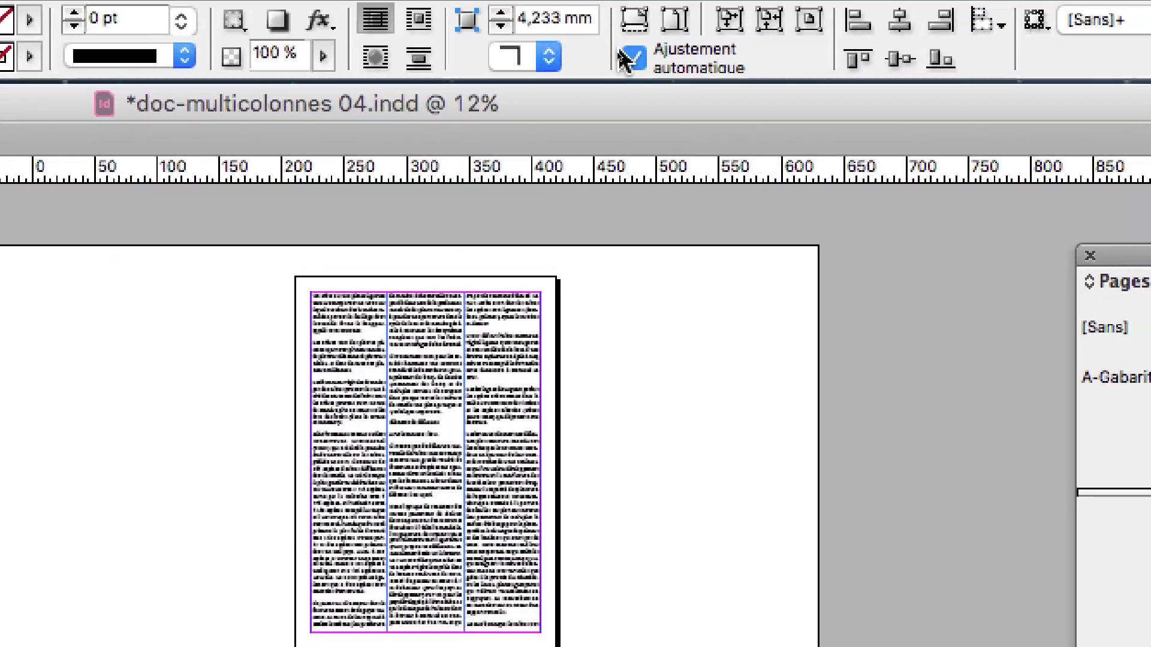
pyautogui.click(669, 2)
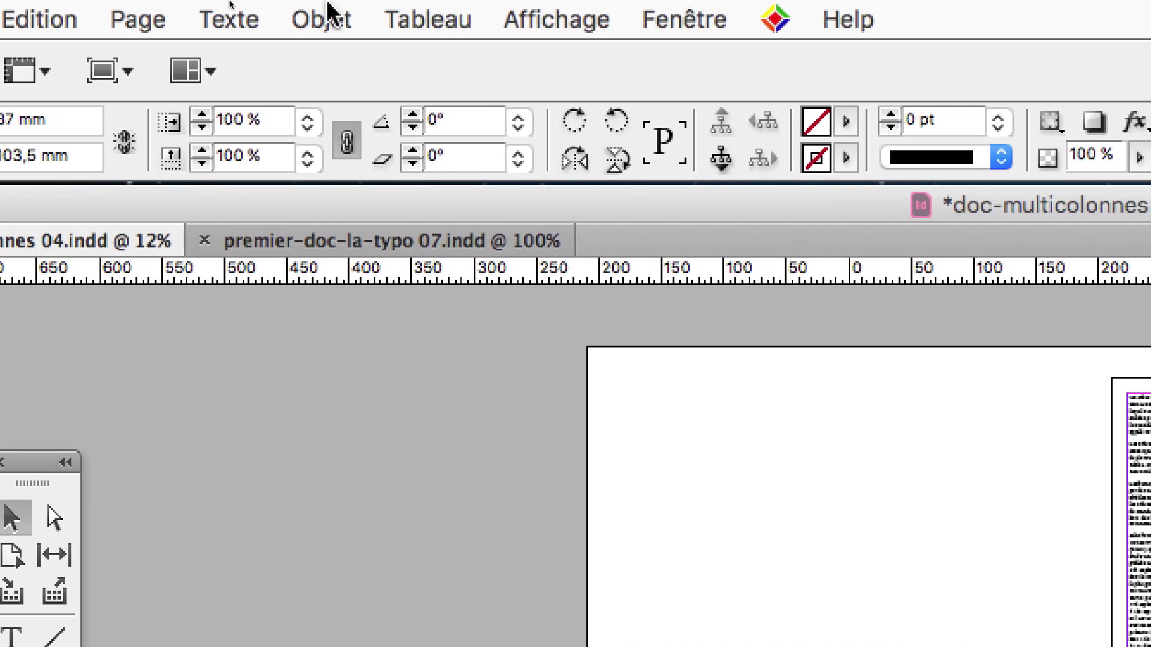
pyautogui.click(329, 11)
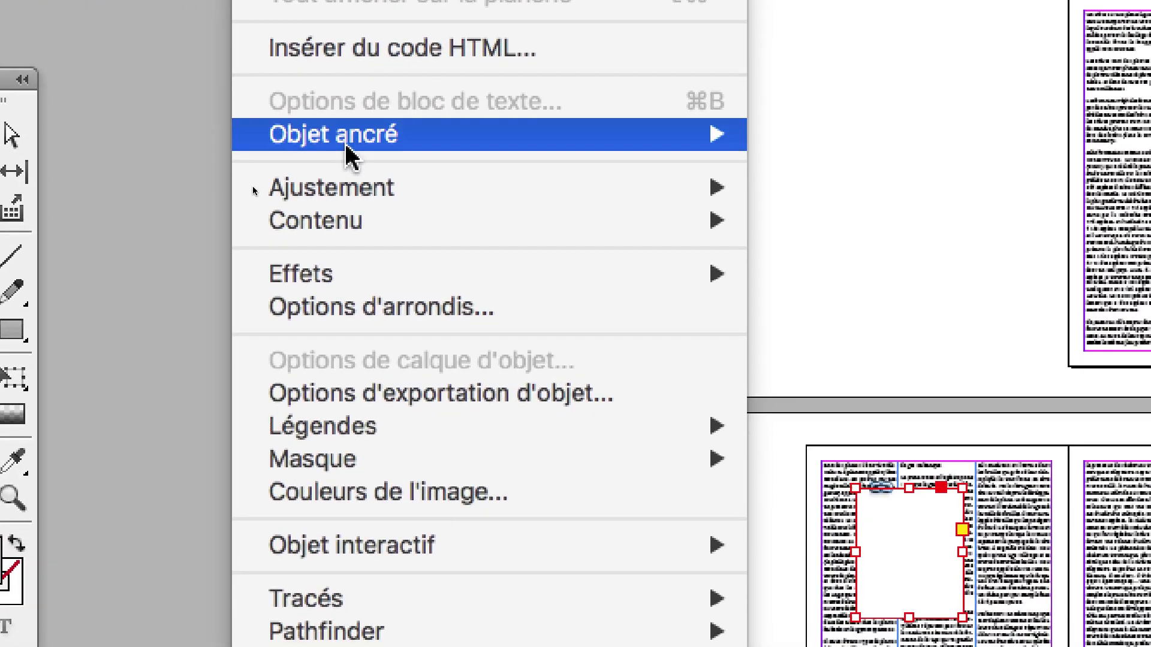
pyautogui.moveTo(446, 404)
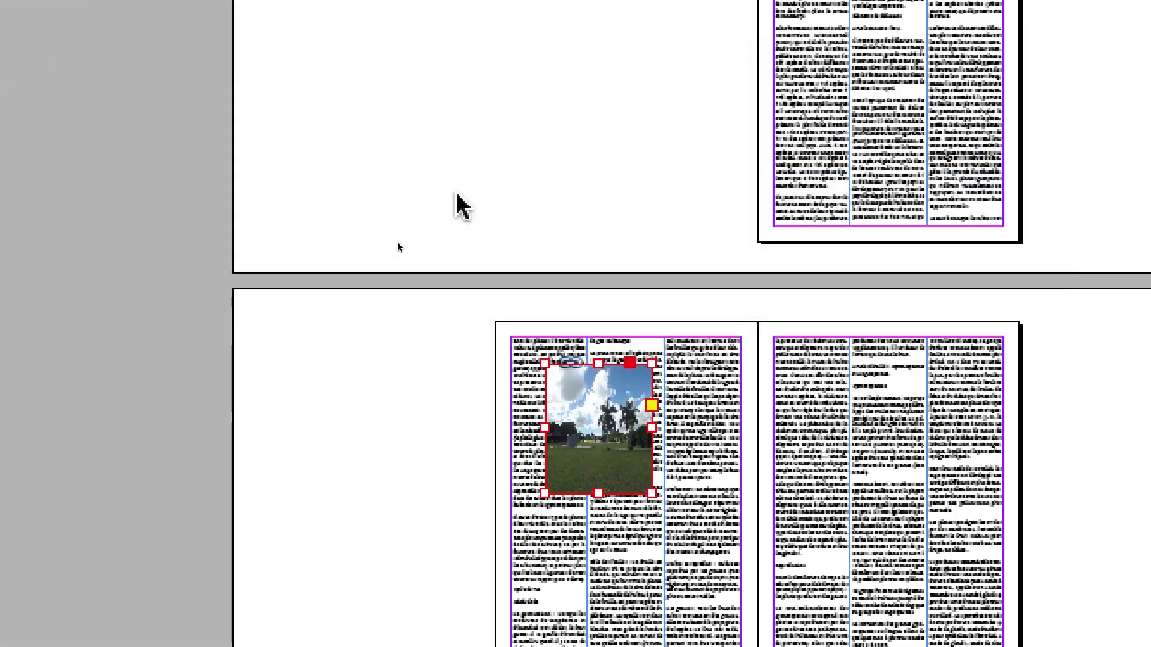
pyautogui.press('alt+shift+super+c')
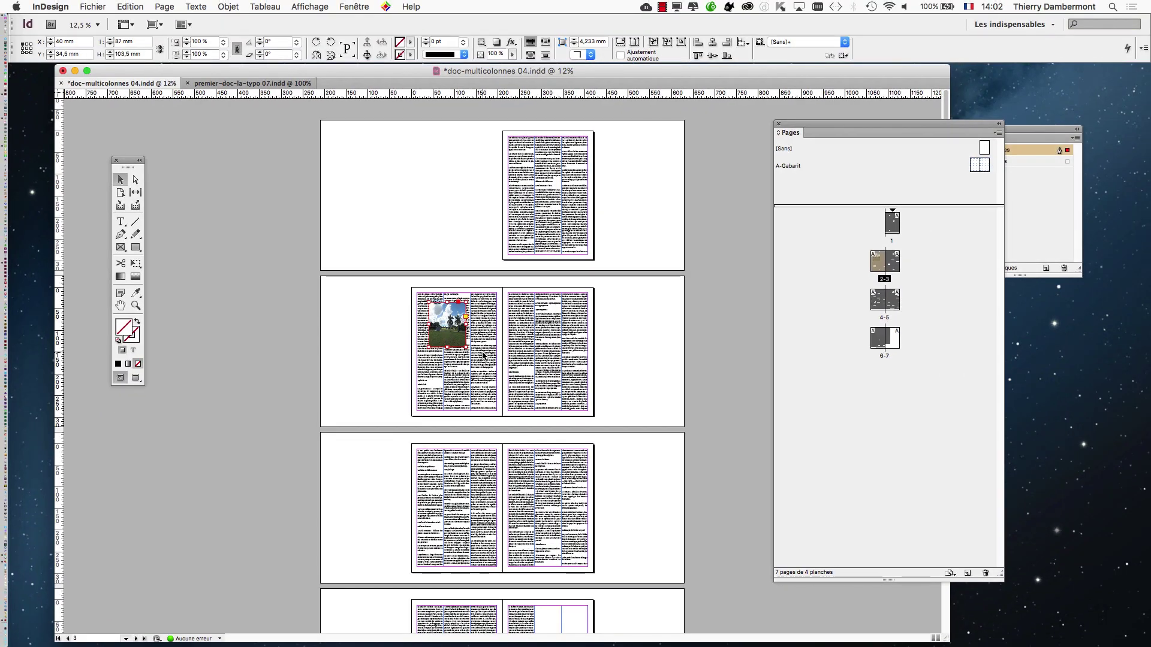
# Apply proportional frame filling (Remplir le bloc proportionnellement) to the park photo
pyautogui.scroll(3, 483, 354)
pyautogui.moveTo(521, 197); pyautogui.dragTo(488, 326)
pyautogui.scroll(1, 446, 260)
pyautogui.scroll(2, 447, 260)
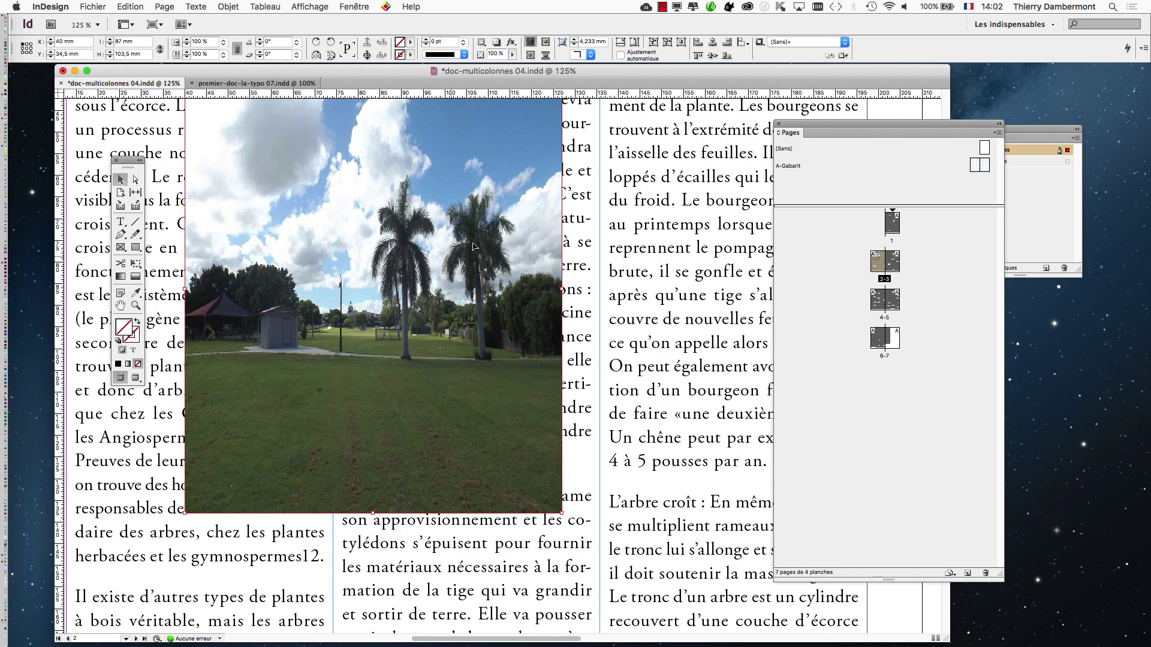
pyautogui.click(232, 6)
pyautogui.moveTo(286, 204)
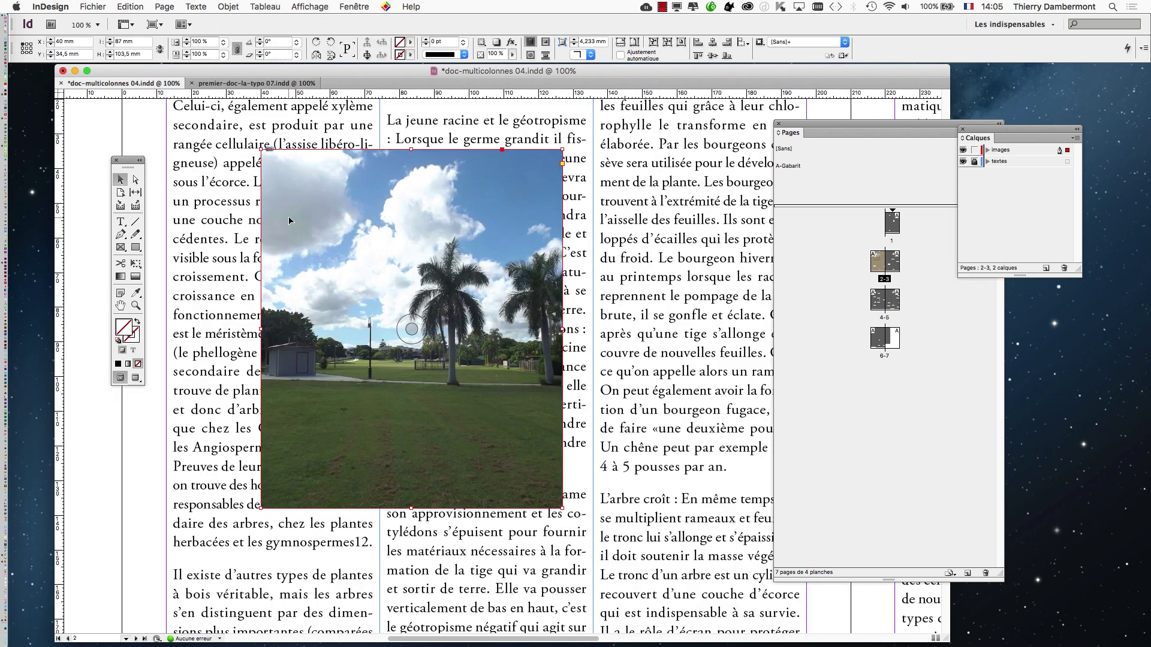
pyautogui.click(228, 6)
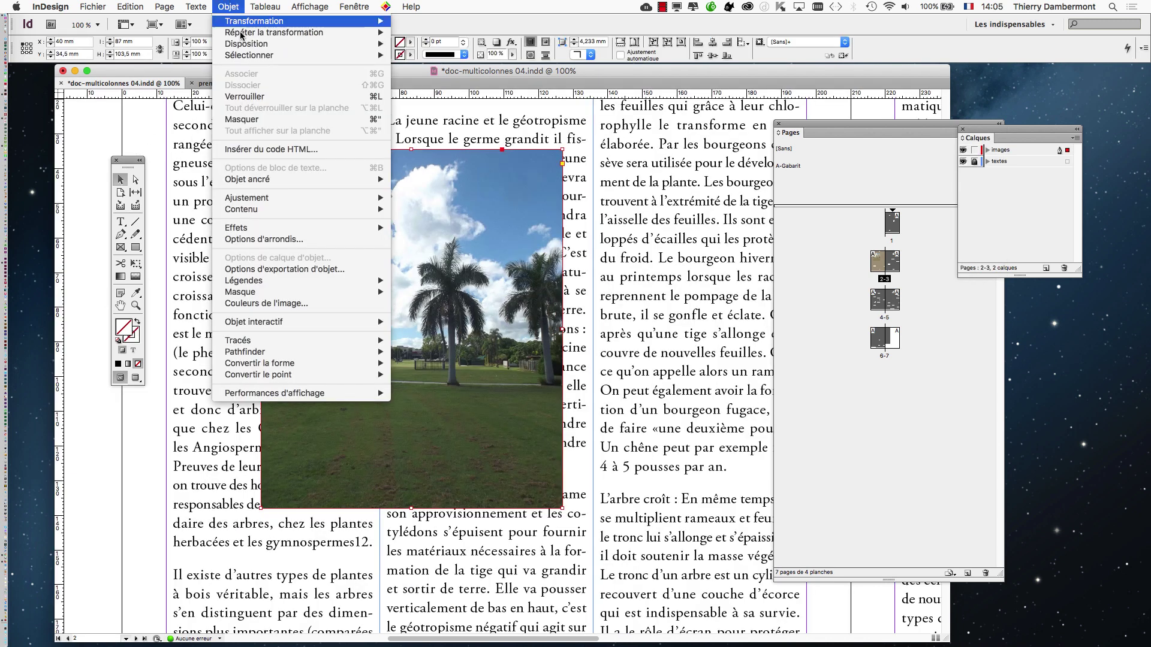
pyautogui.moveTo(282, 202)
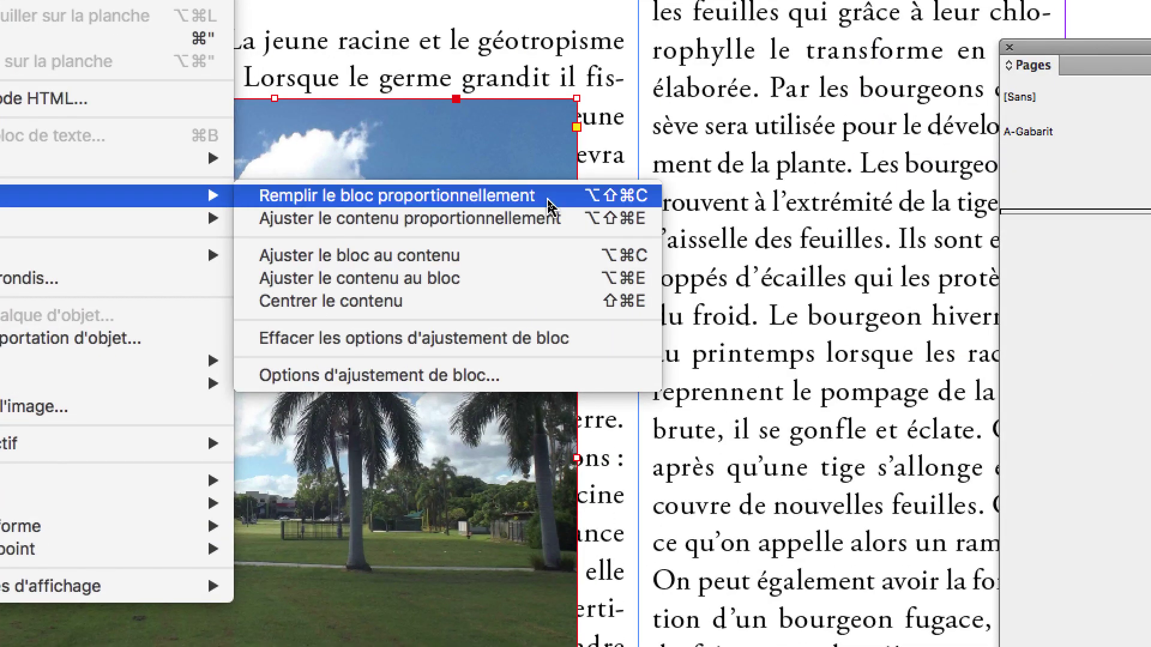
pyautogui.click(548, 205)
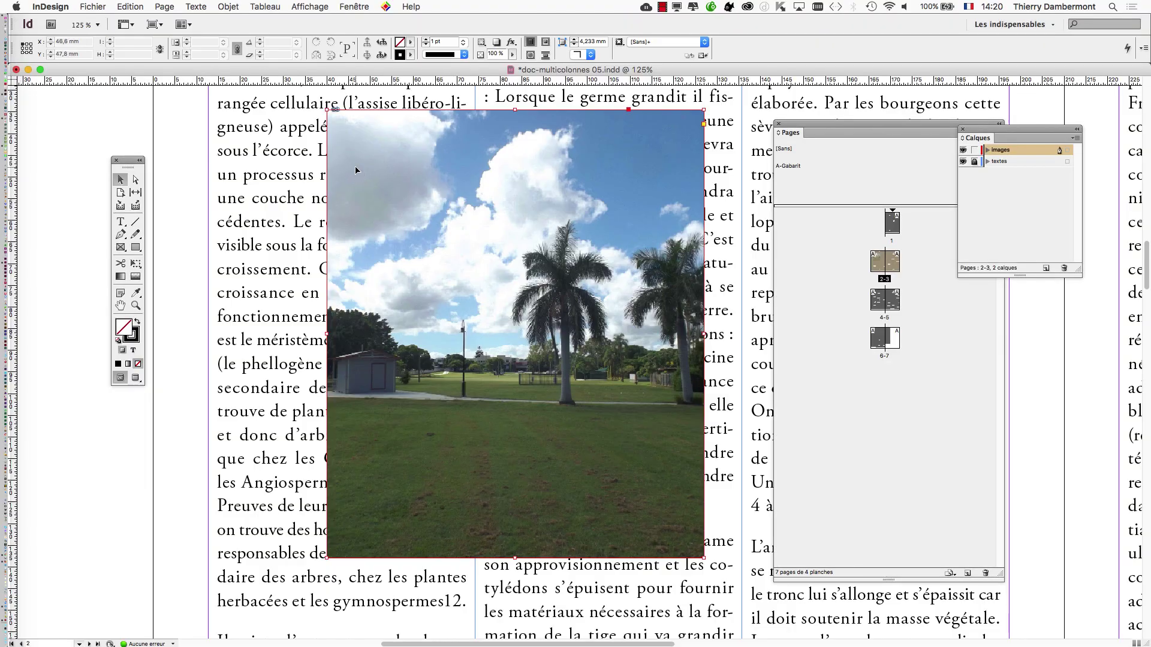
# Select the park photo inside its frame and delete only that image content, not the frame
pyautogui.click(542, 225)
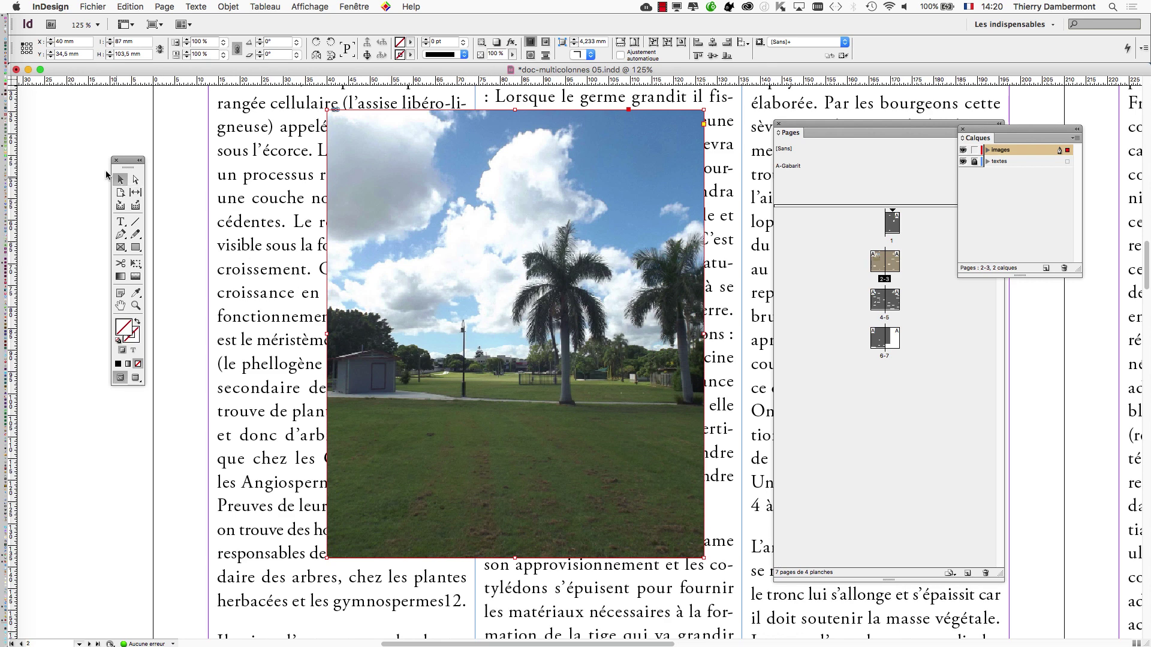
pyautogui.moveTo(130, 163); pyautogui.dragTo(153, 152)
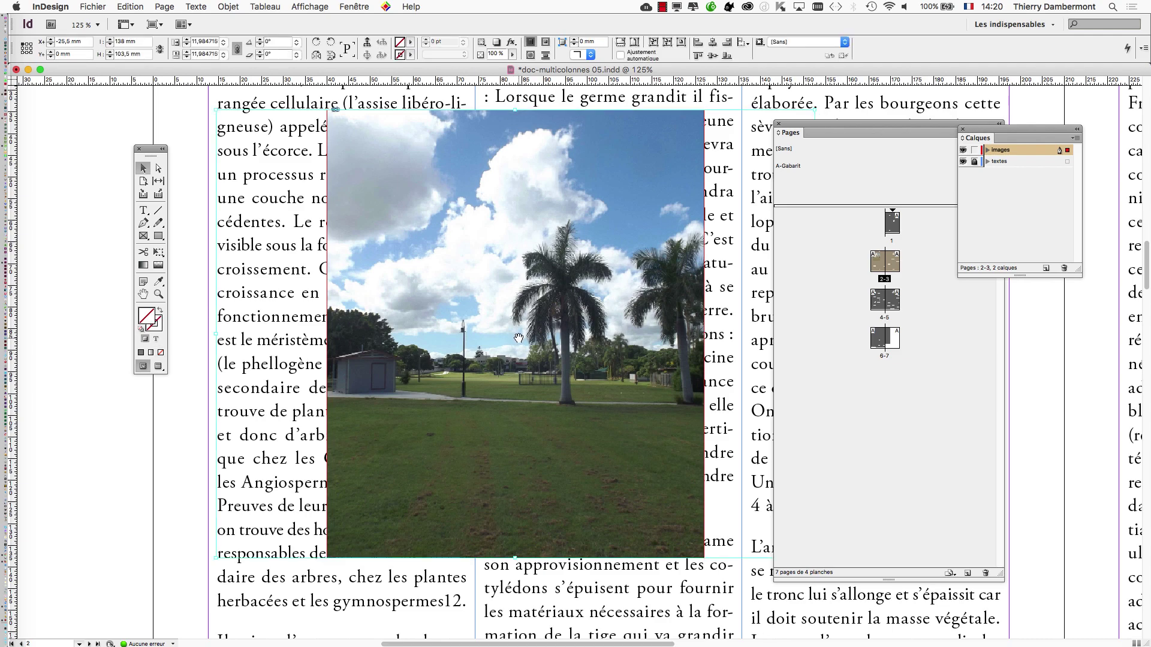
pyautogui.press('super+minus')
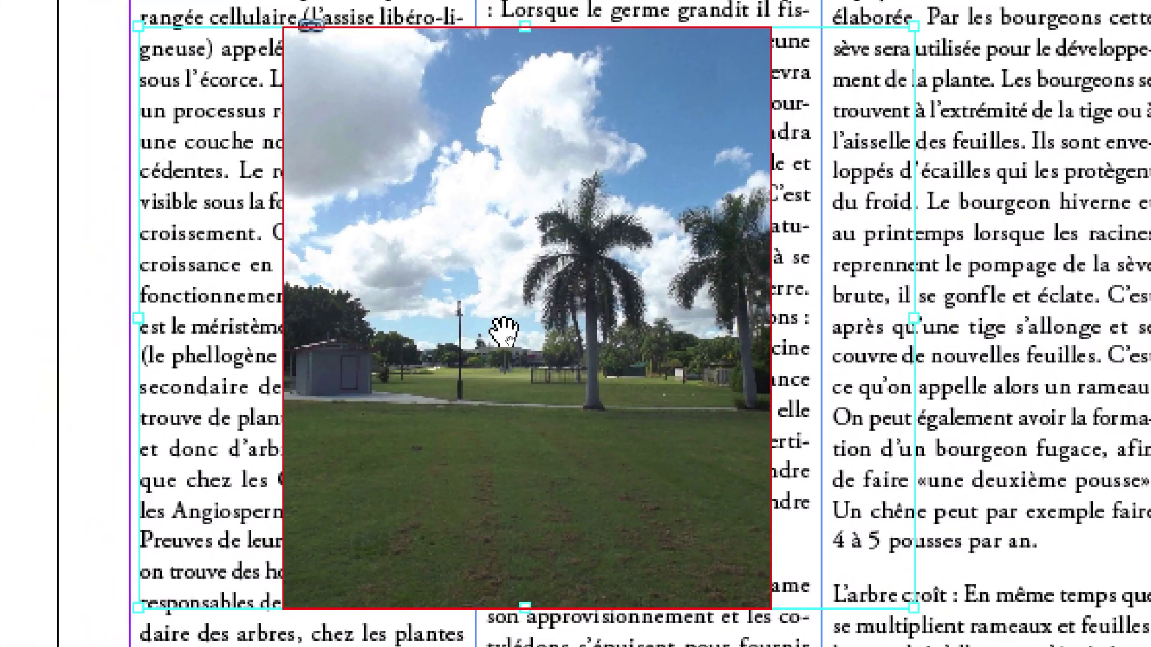
pyautogui.press('Delete')
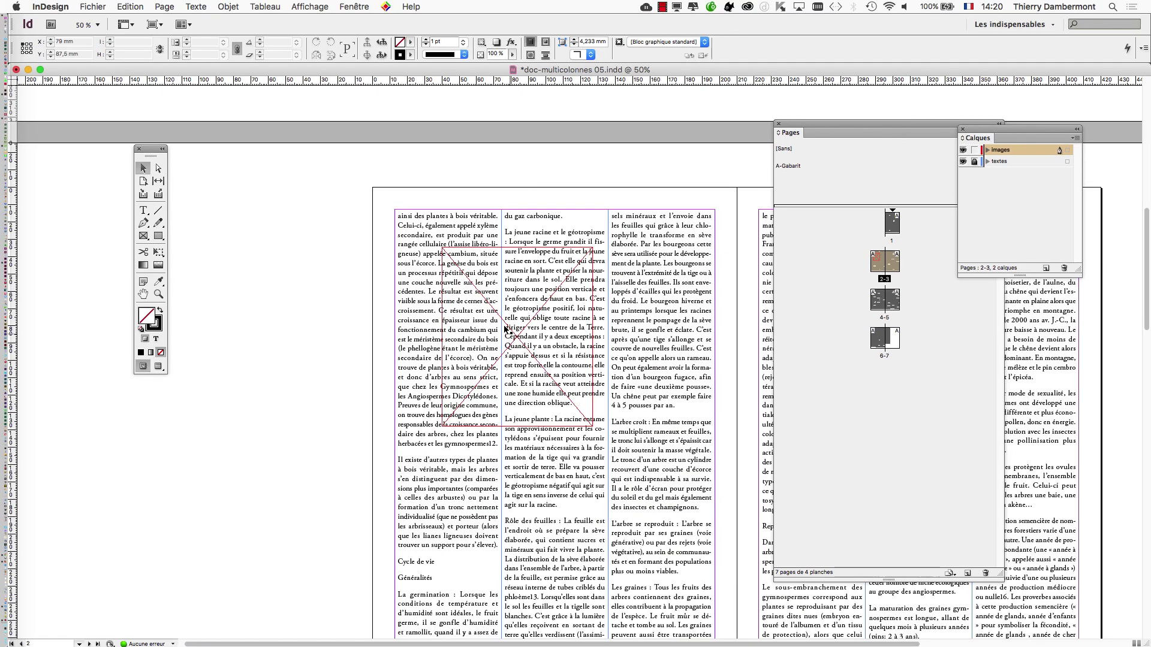
# Import the roadway-through-joshua-tr...ornia.jpg photo into the empty frame on page 2, choosing it from the file thumbnails
pyautogui.click(412, 195)
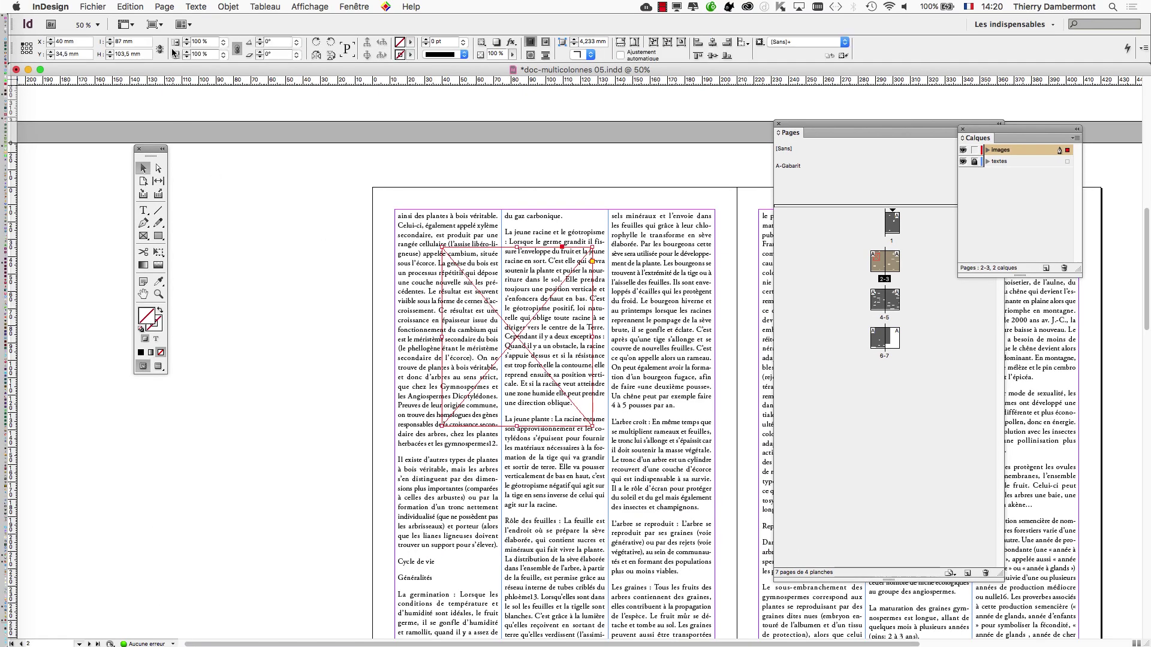
pyautogui.click(130, 7)
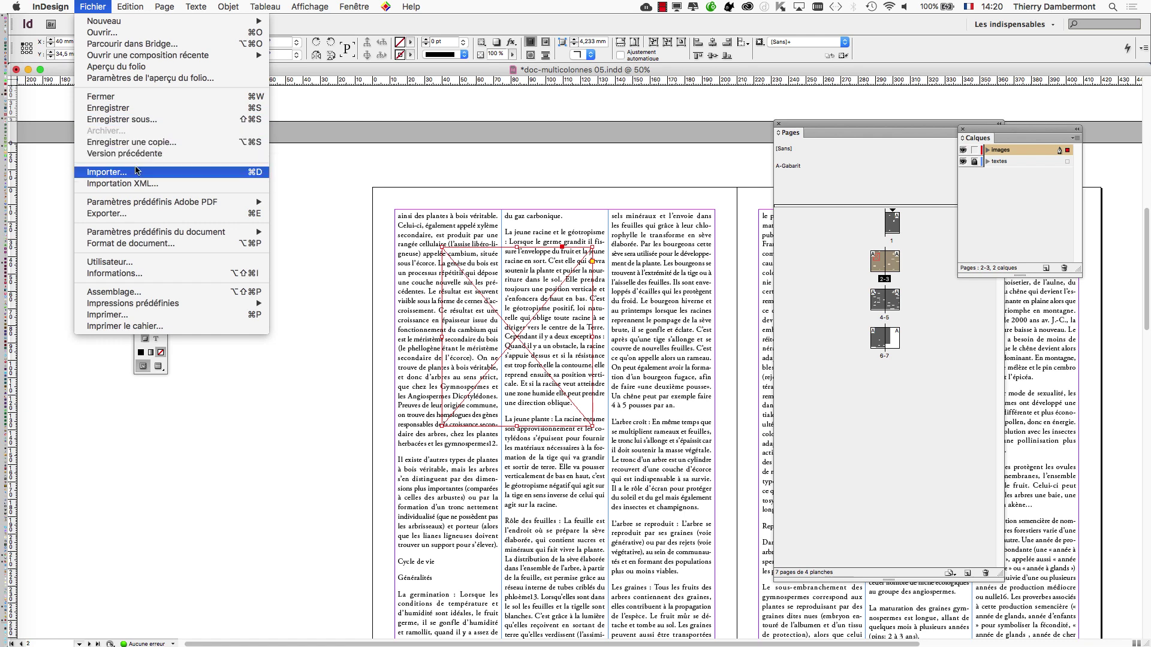
pyautogui.click(136, 171)
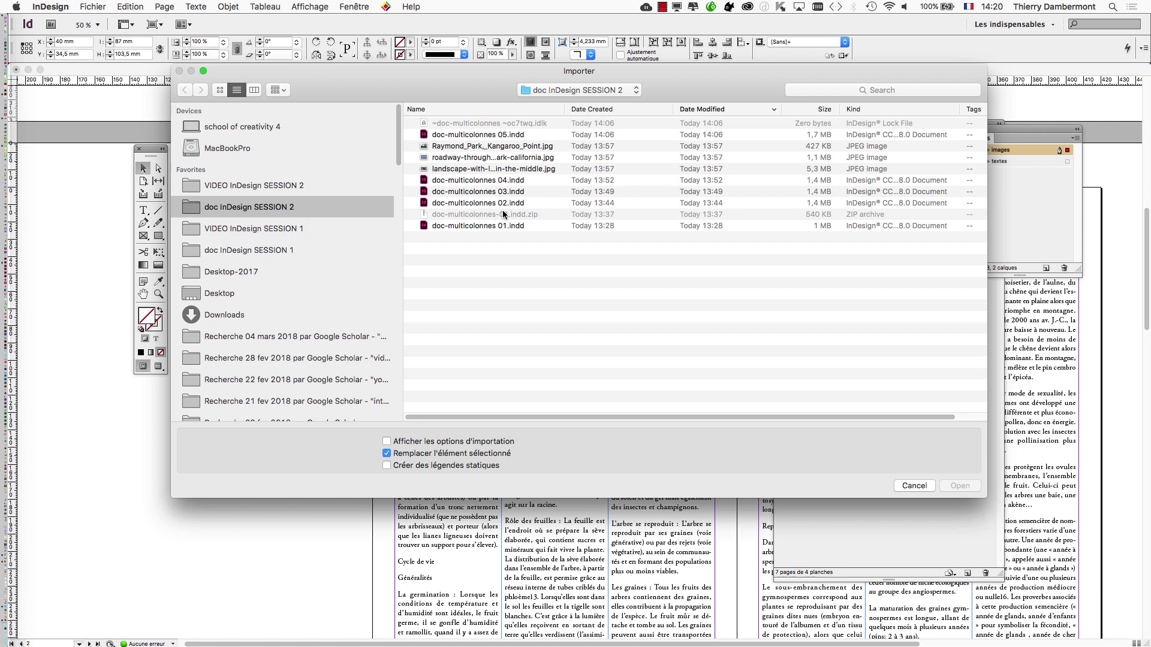
pyautogui.click(734, 111)
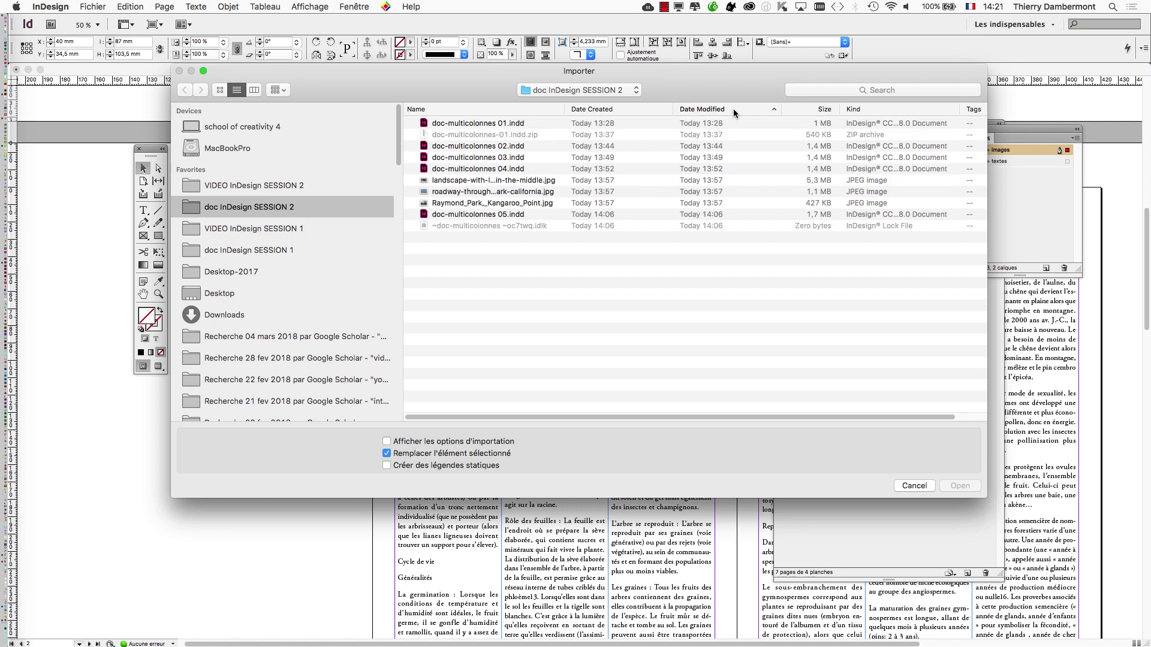
pyautogui.click(483, 191)
pyautogui.click(220, 89)
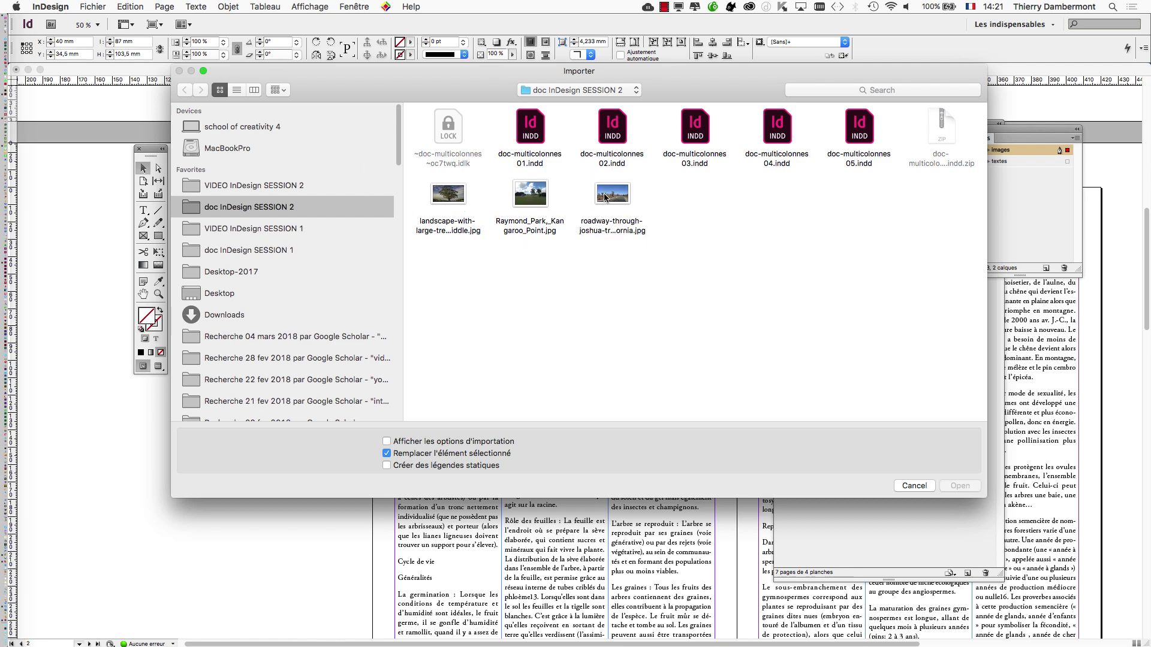
pyautogui.click(608, 199)
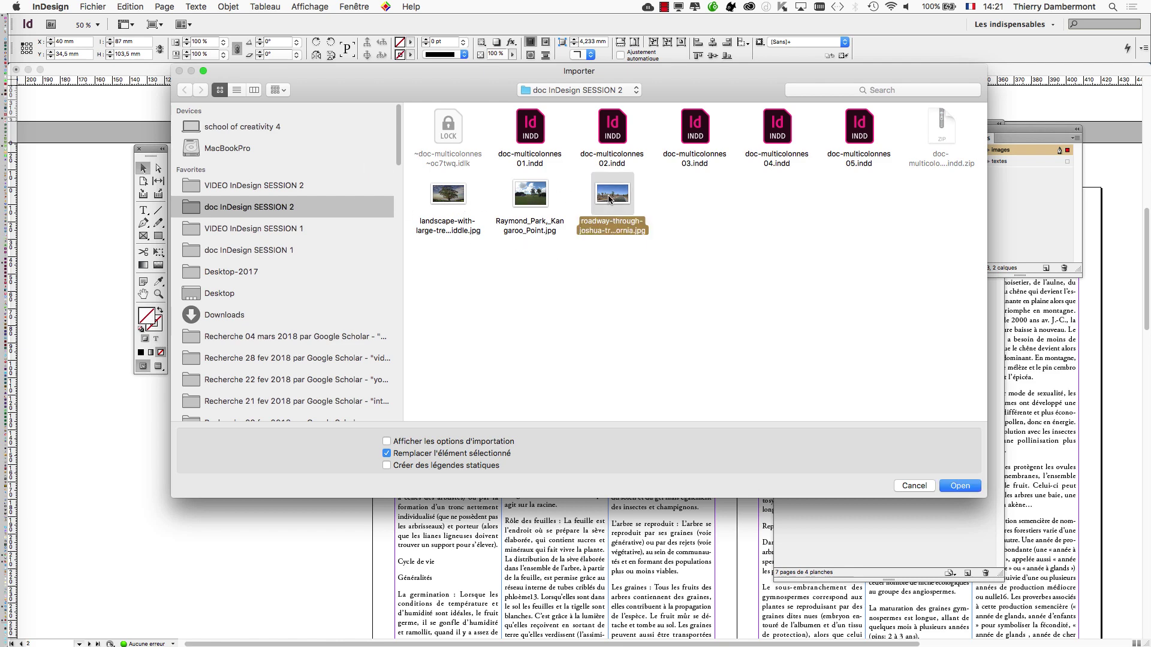
pyautogui.click(959, 485)
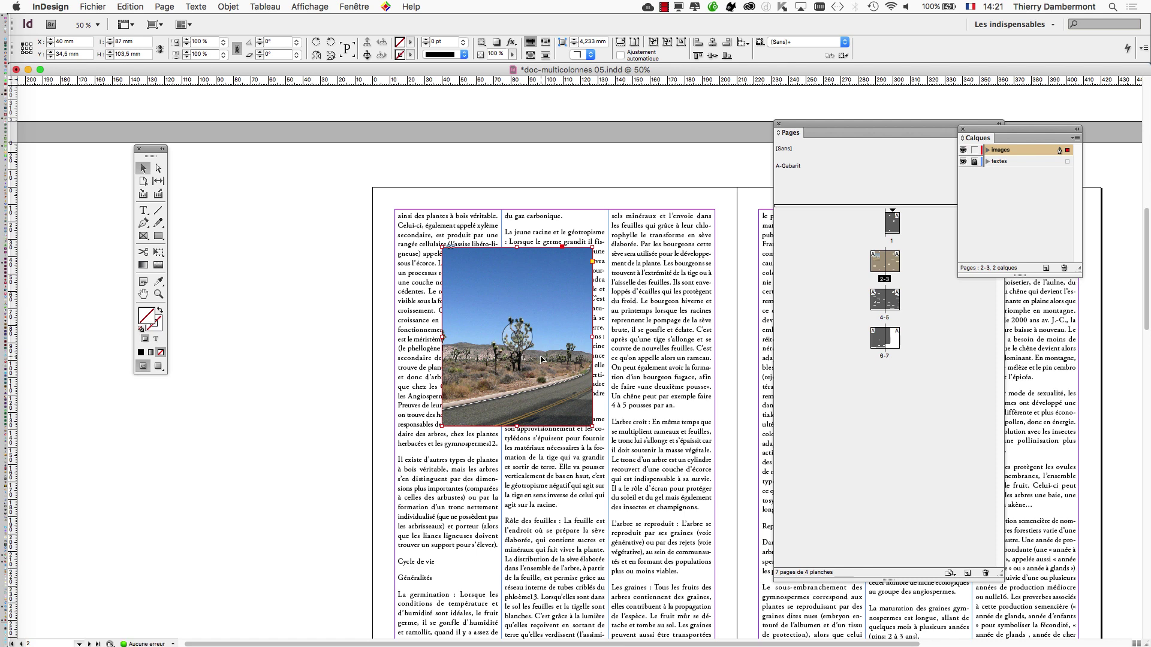
# Examine the full extent of the road photo's content around its frame, moving the Pages panel out of the way
pyautogui.press('super+1')
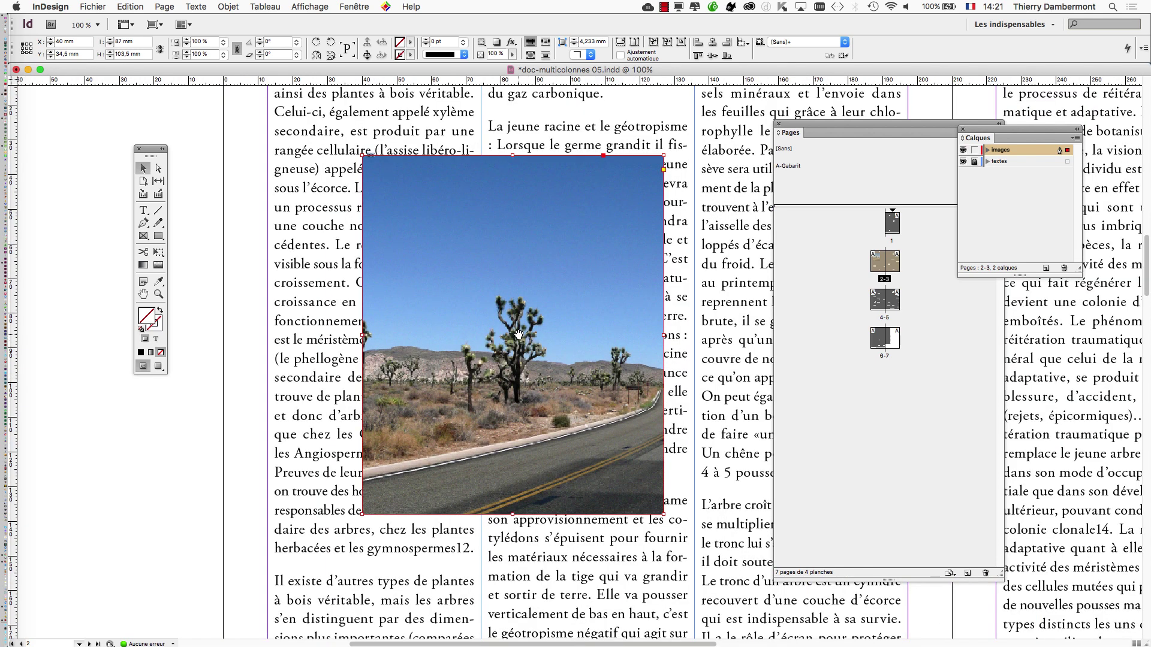
pyautogui.click(518, 334)
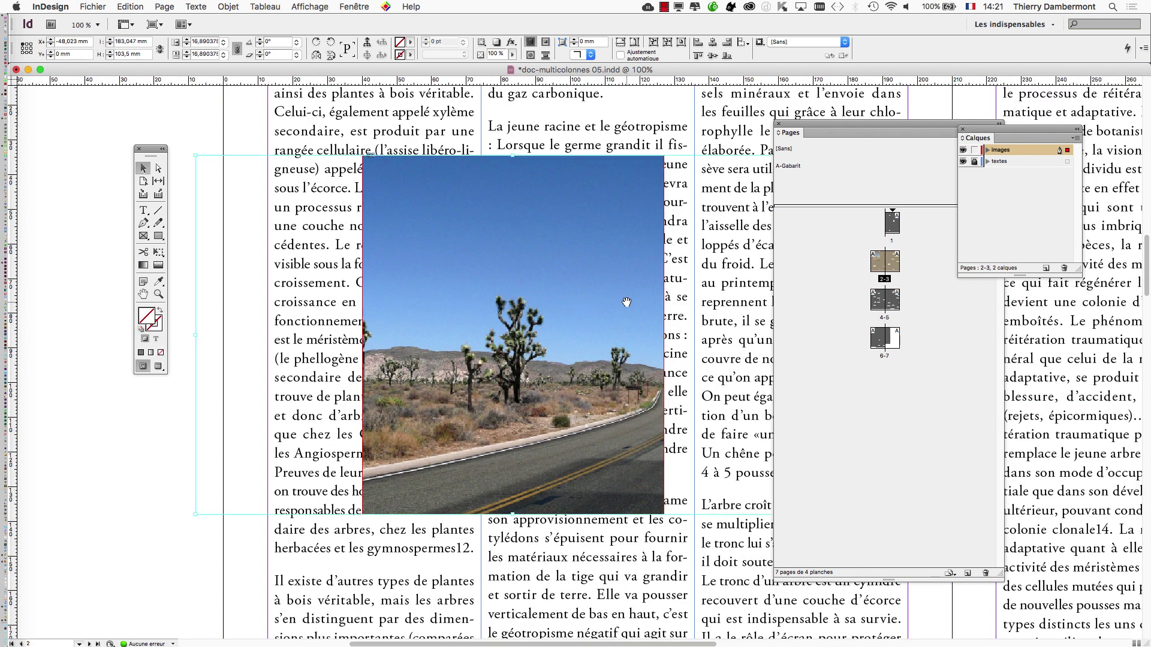
pyautogui.press('super+minus')
pyautogui.moveTo(810, 122); pyautogui.dragTo(909, 245)
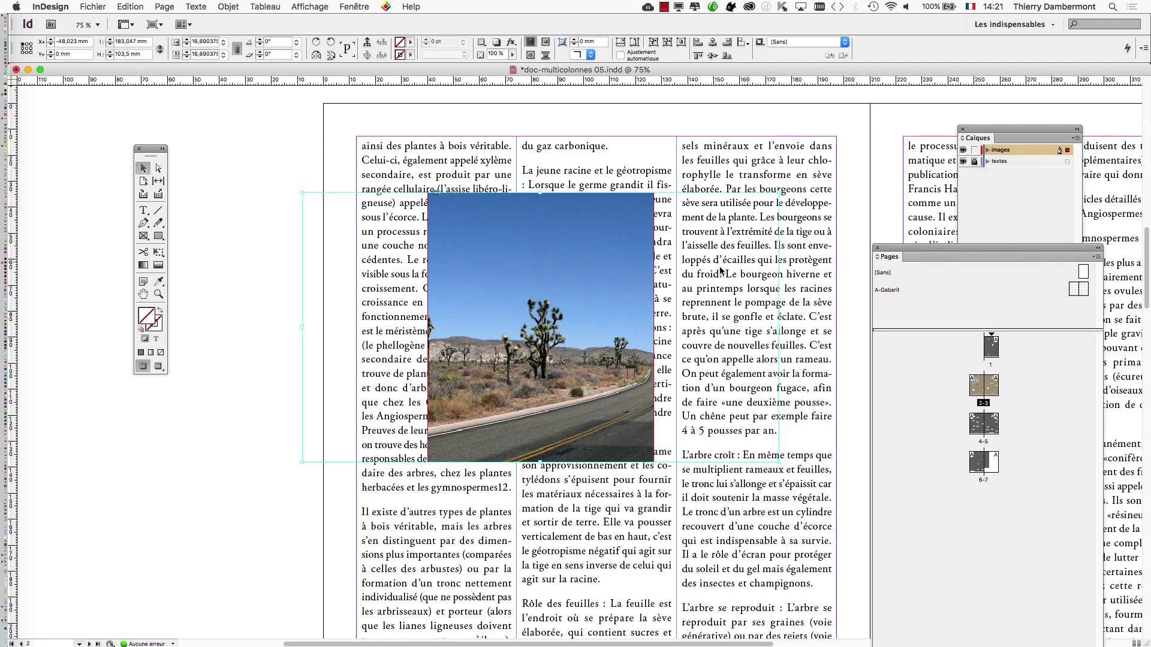
pyautogui.press('super+minus')
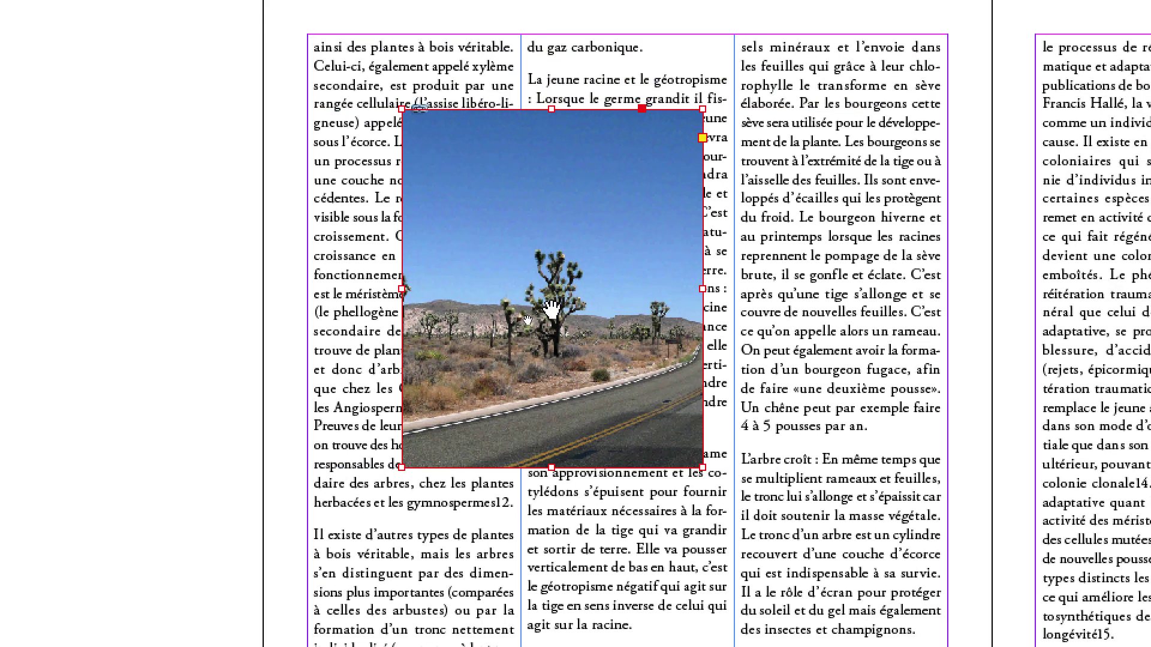
pyautogui.click(833, 288)
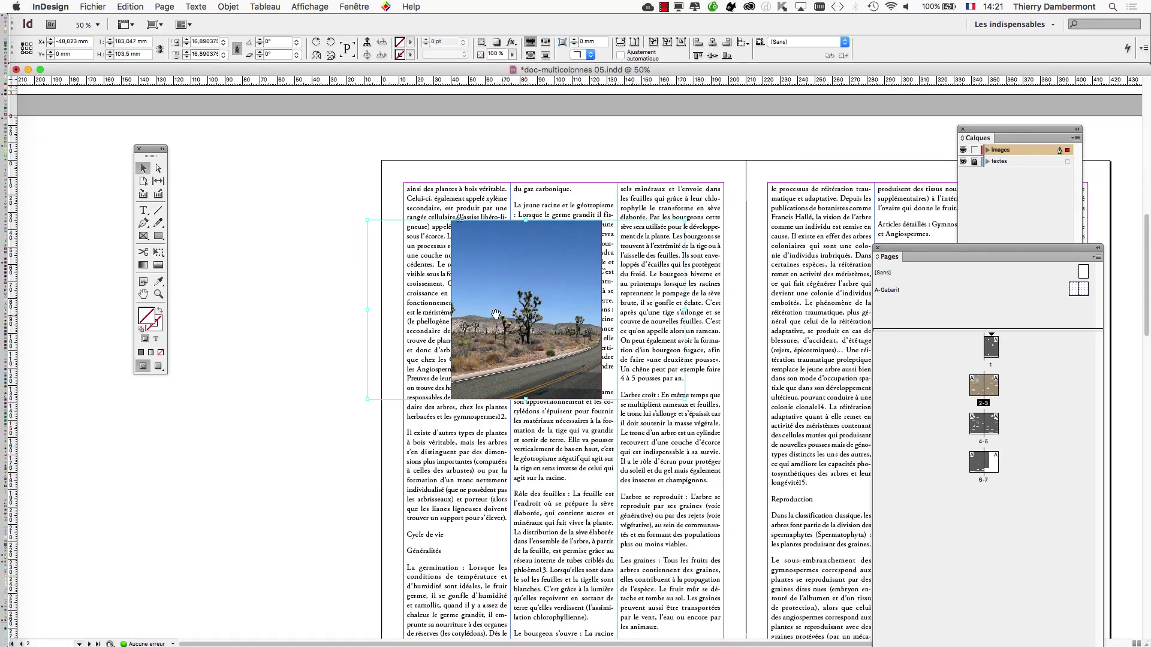
# Move the tool palette closer to the spread of pages 2-3 on the pasteboard
pyautogui.press('super+minus')
pyautogui.scroll(-4, 401, 303)
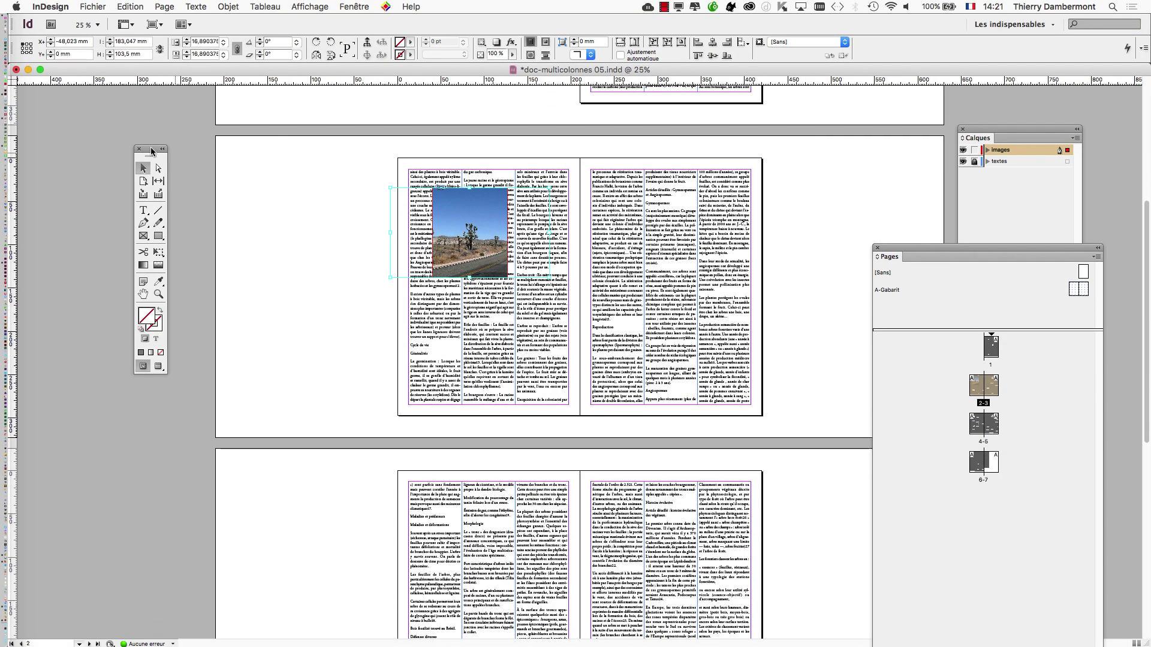
pyautogui.moveTo(151, 151); pyautogui.dragTo(310, 171)
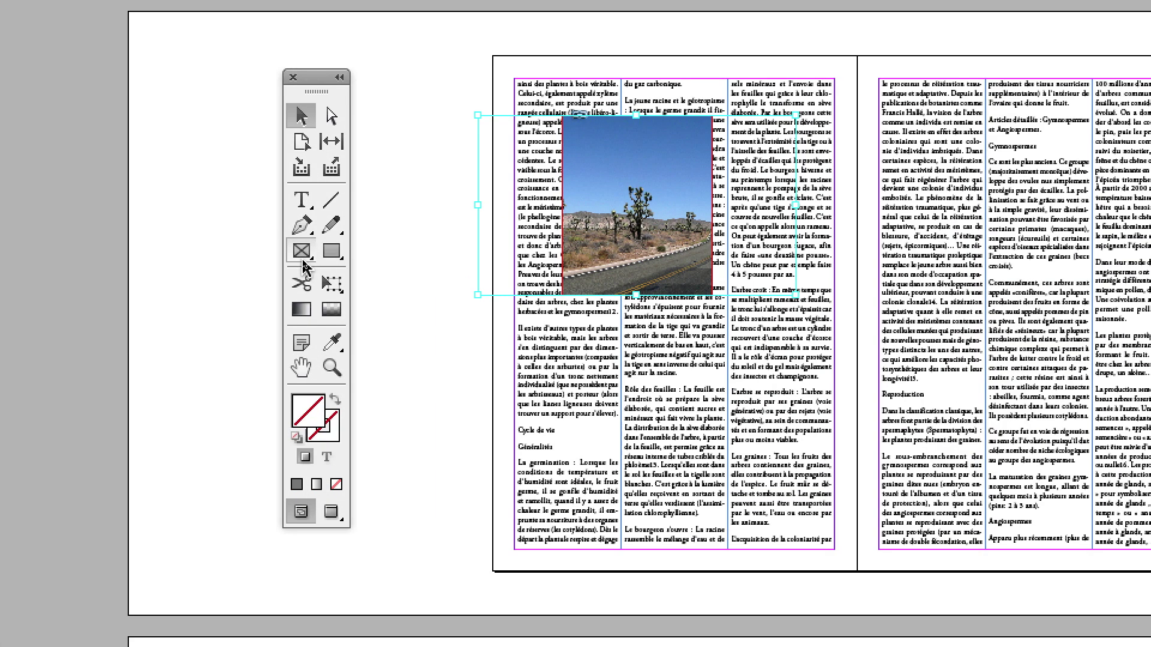
# Draw an empty rectangular graphic frame about 99 × 94 mm across the columns in the middle of page 3 and select it
pyautogui.click(302, 251)
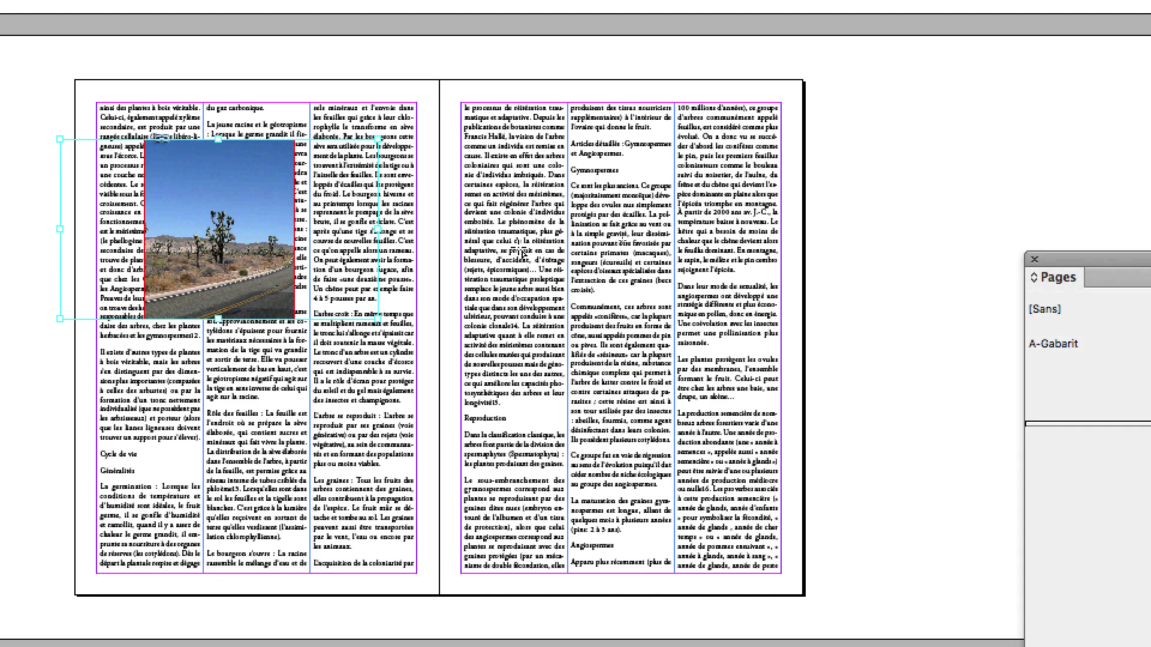
pyautogui.moveTo(957, 193); pyautogui.dragTo(991, 214)
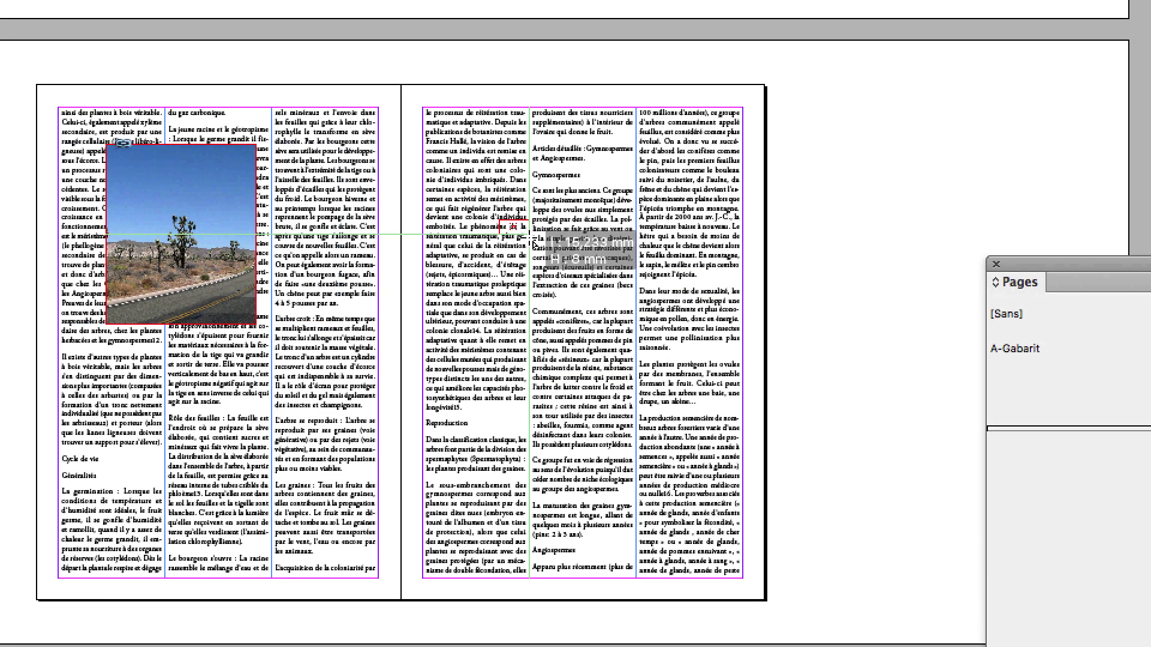
pyautogui.moveTo(529, 235); pyautogui.dragTo(671, 382)
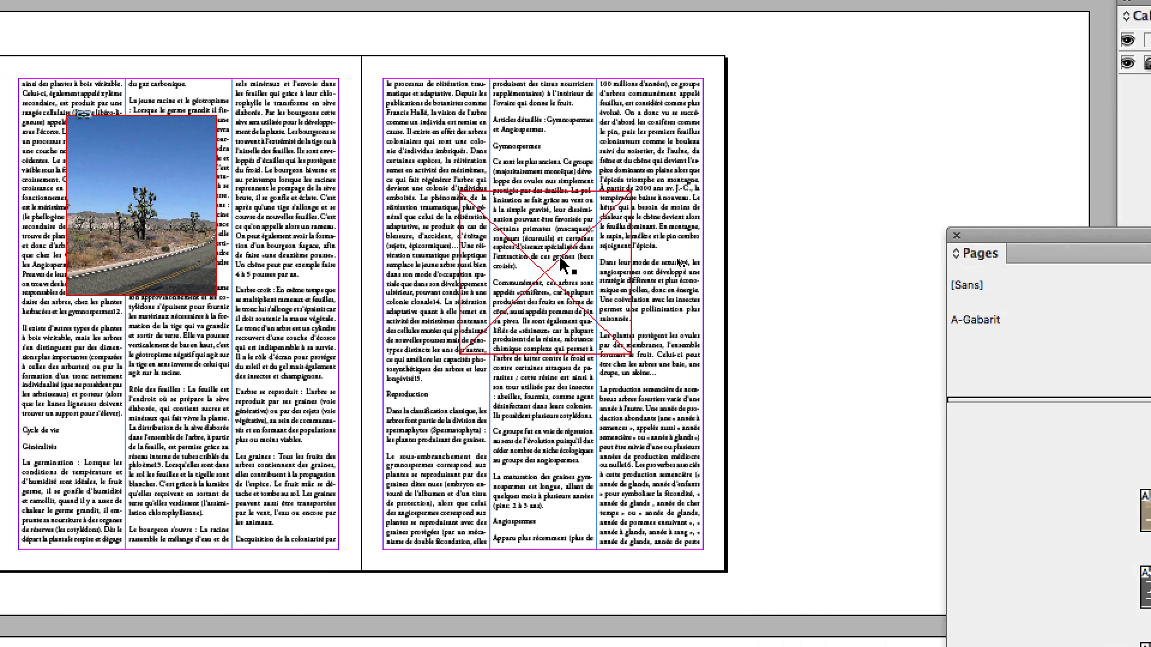
pyautogui.click(210, 245)
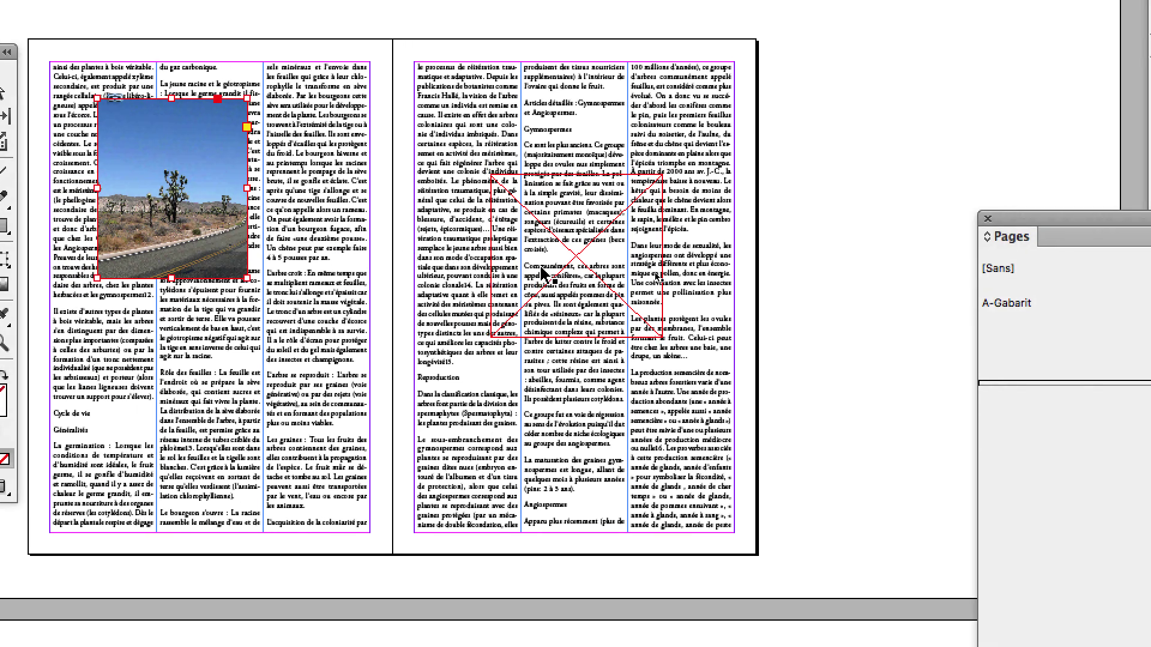
pyautogui.click(811, 307)
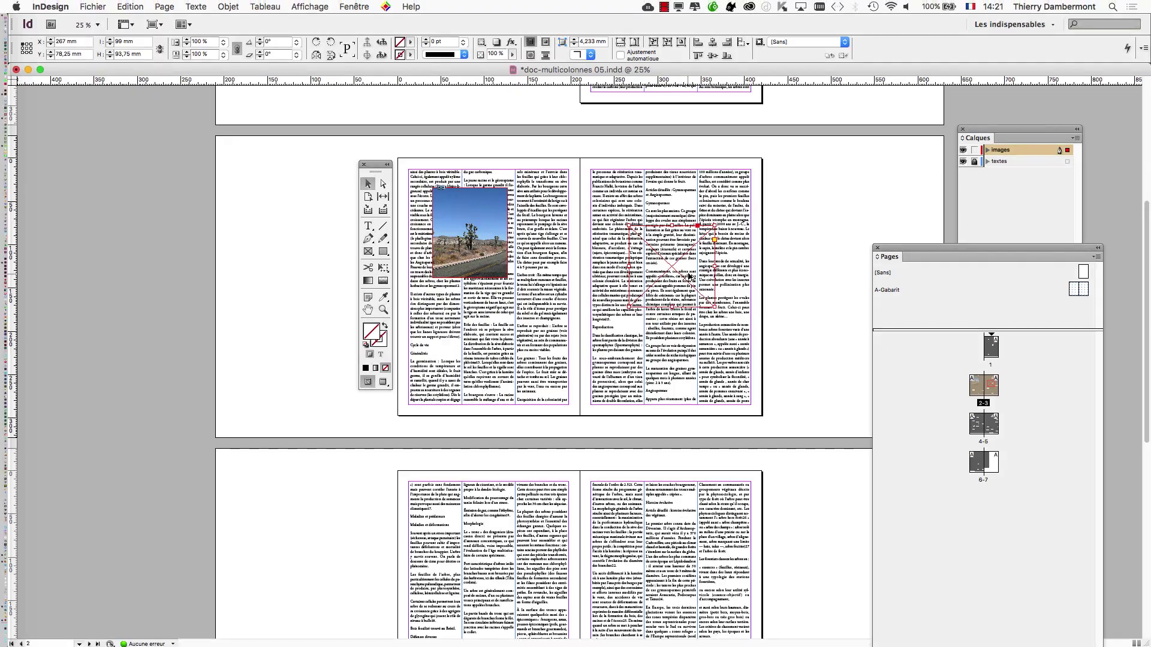
# Set the fitting options of the empty frame on page 3 to Remplir le bloc proportionnellement
pyautogui.scroll(2, 566, 273)
pyautogui.hscroll(10, 742, 266)
pyautogui.scroll(3, 742, 266)
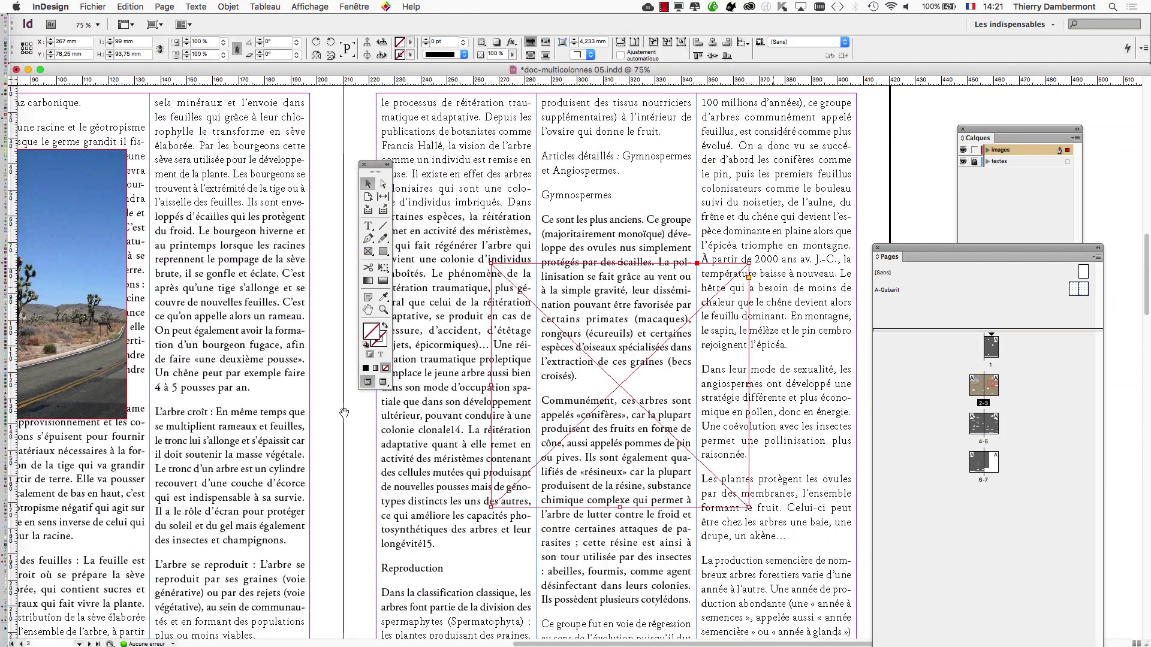
pyautogui.press('super+minus')
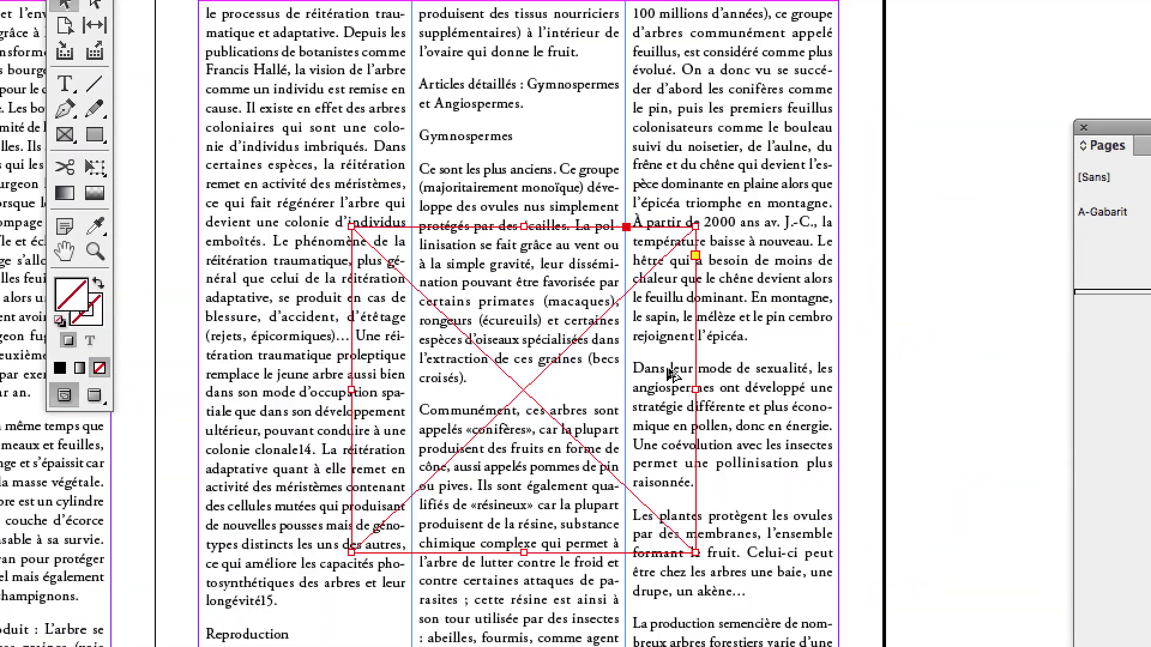
pyautogui.click(809, 398)
pyautogui.click(654, 398)
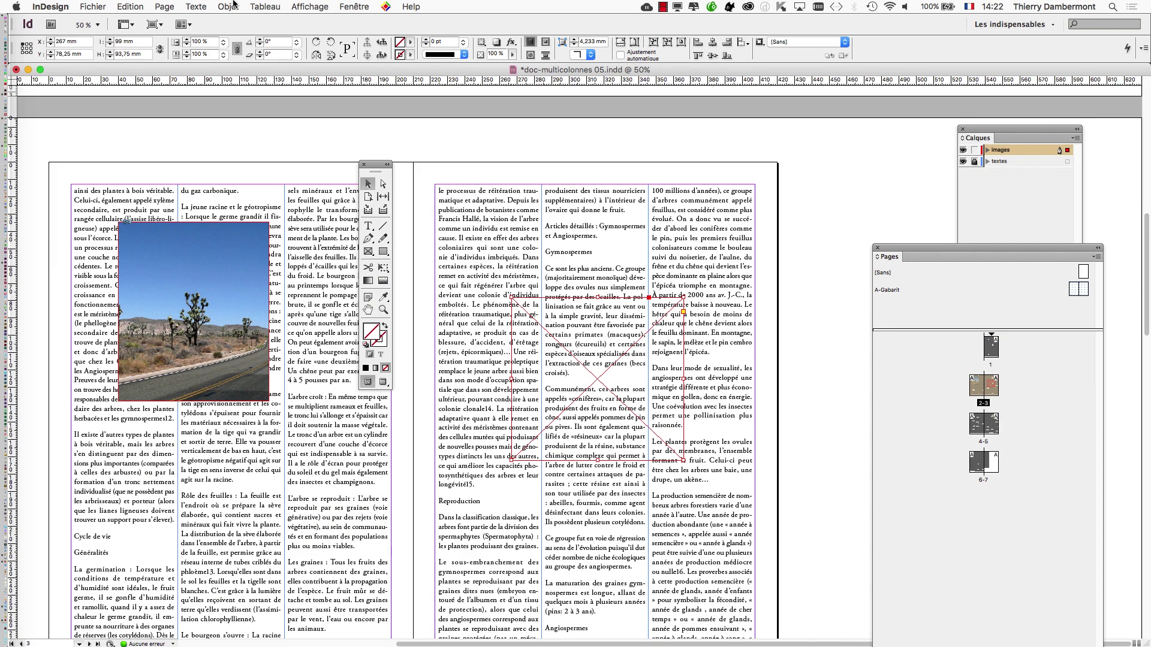
pyautogui.click(231, 6)
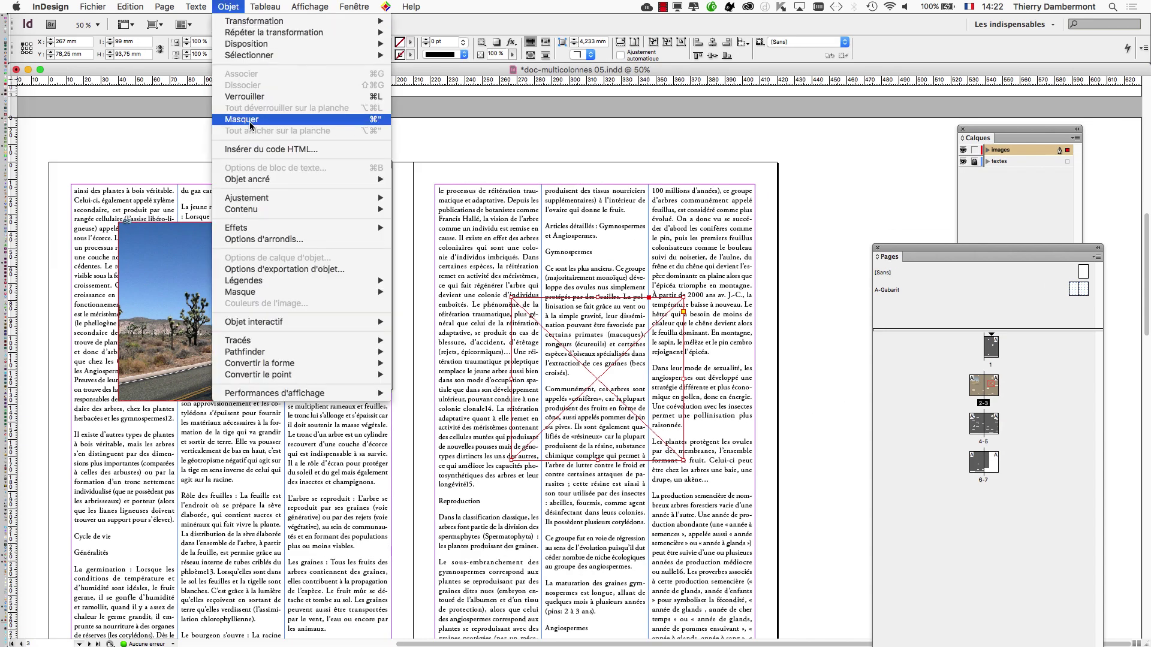
pyautogui.moveTo(261, 198)
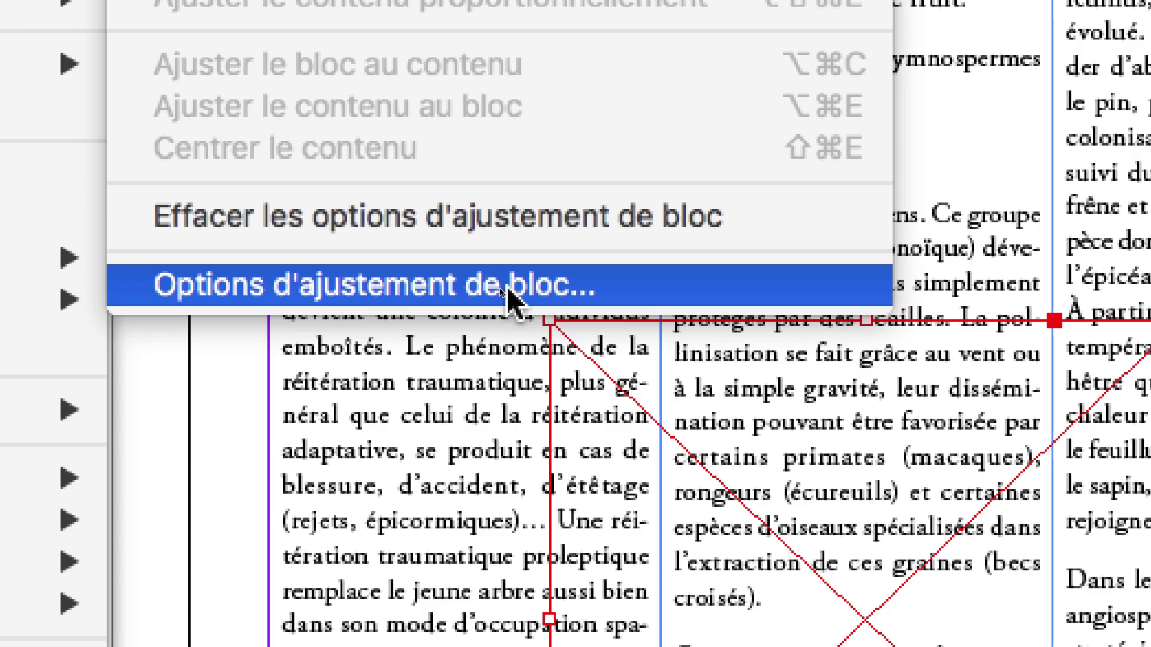
pyautogui.click(505, 292)
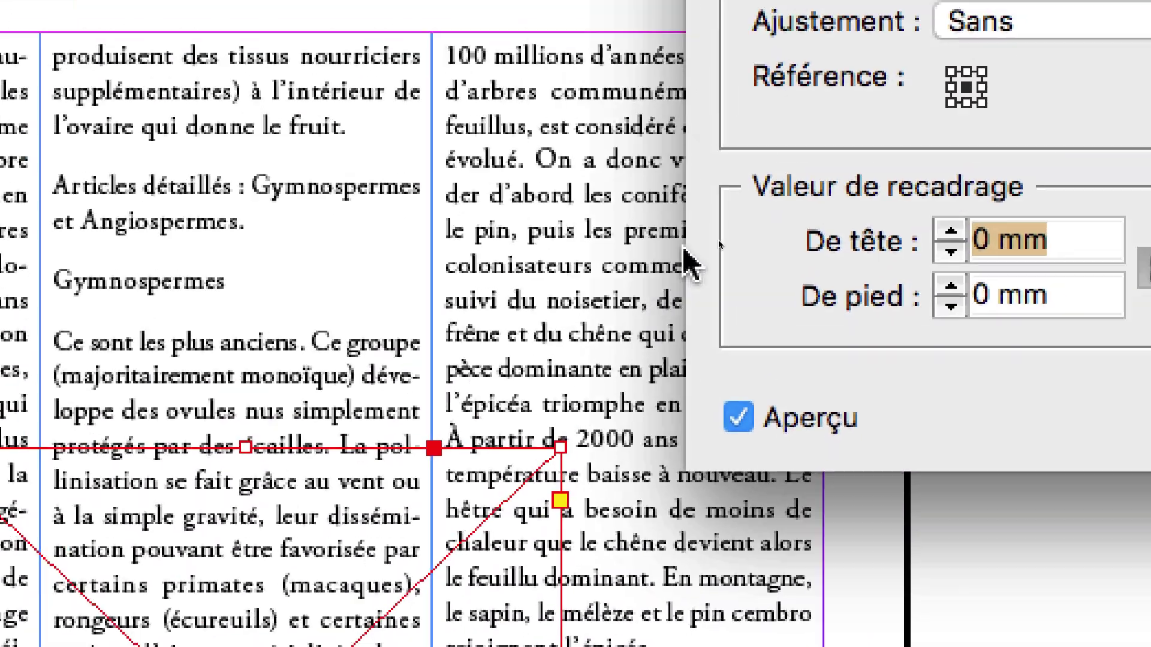
pyautogui.click(1099, 22)
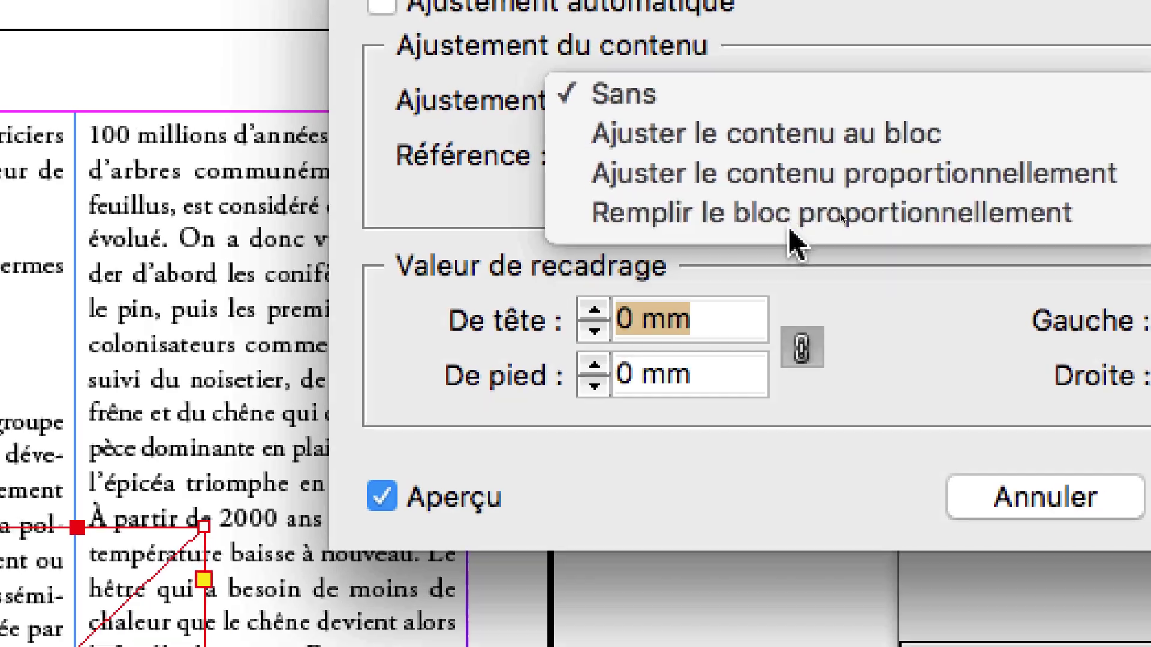
pyautogui.click(792, 228)
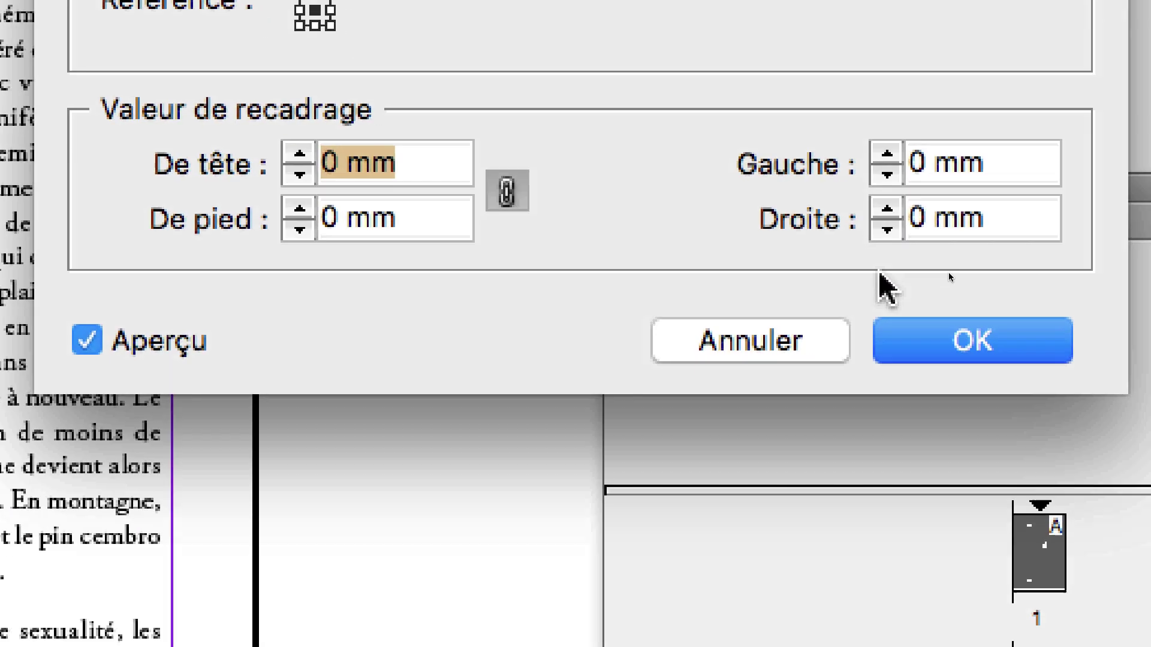
pyautogui.click(1115, 581)
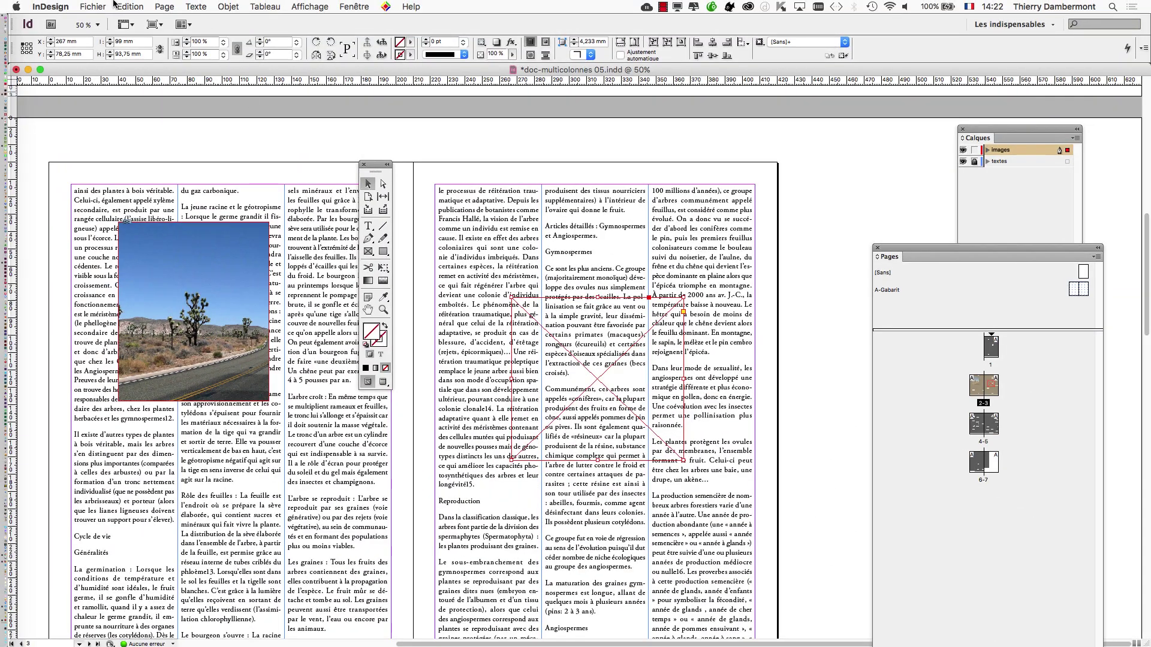
# Import Raymond_Park,_Kangaroo_Point.jpg into the selected frame on page 3, check the image content's extent around the frame and deselect it
pyautogui.click(101, 6)
pyautogui.click(96, 172)
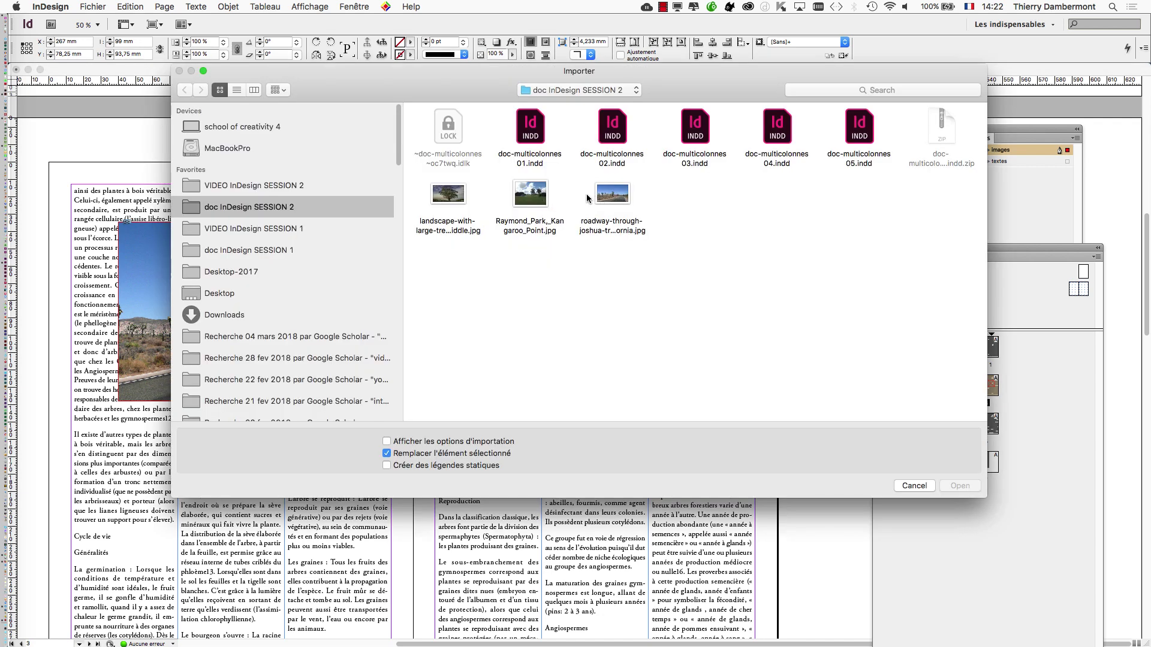
pyautogui.click(538, 200)
pyautogui.click(964, 487)
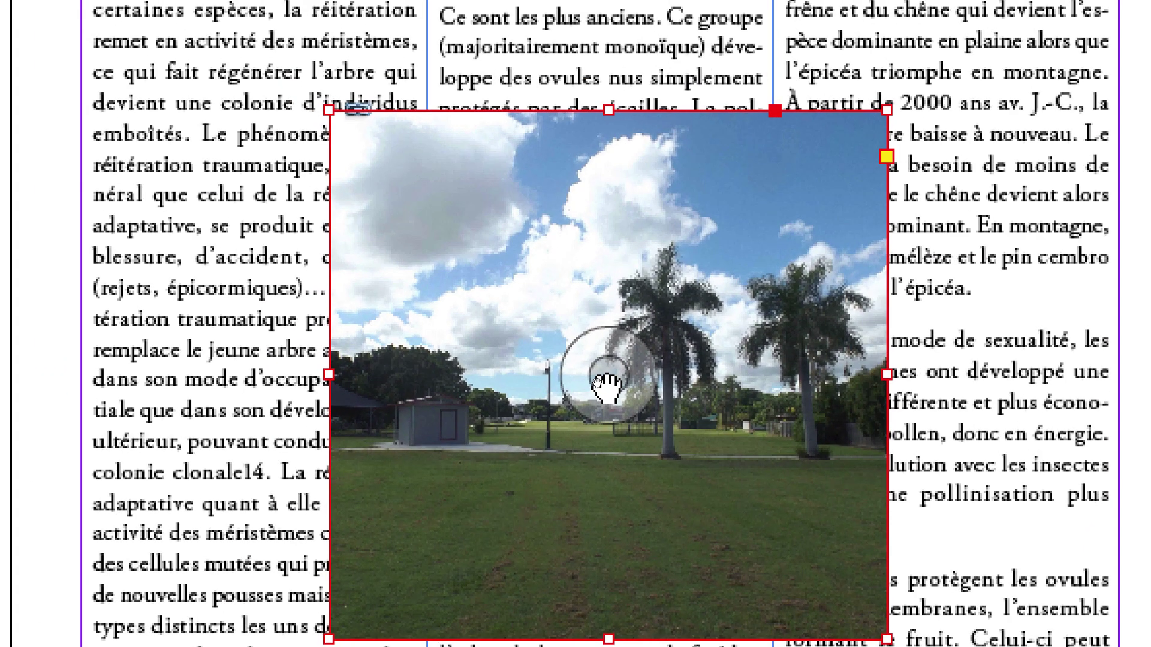
pyautogui.click(487, 322)
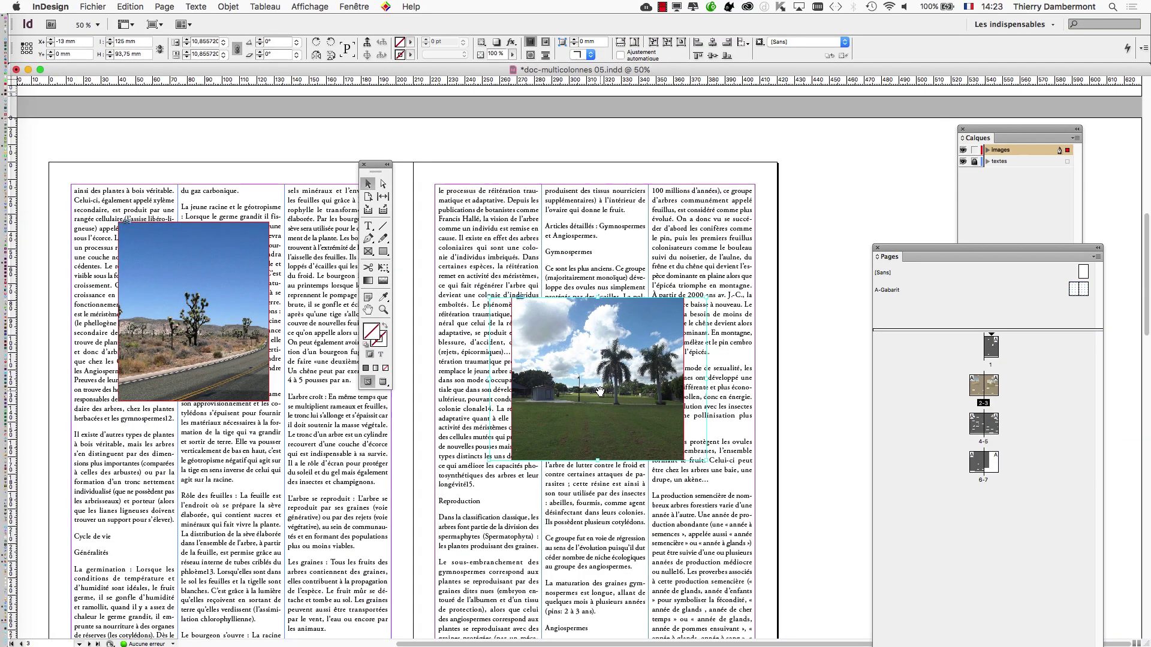
pyautogui.click(844, 416)
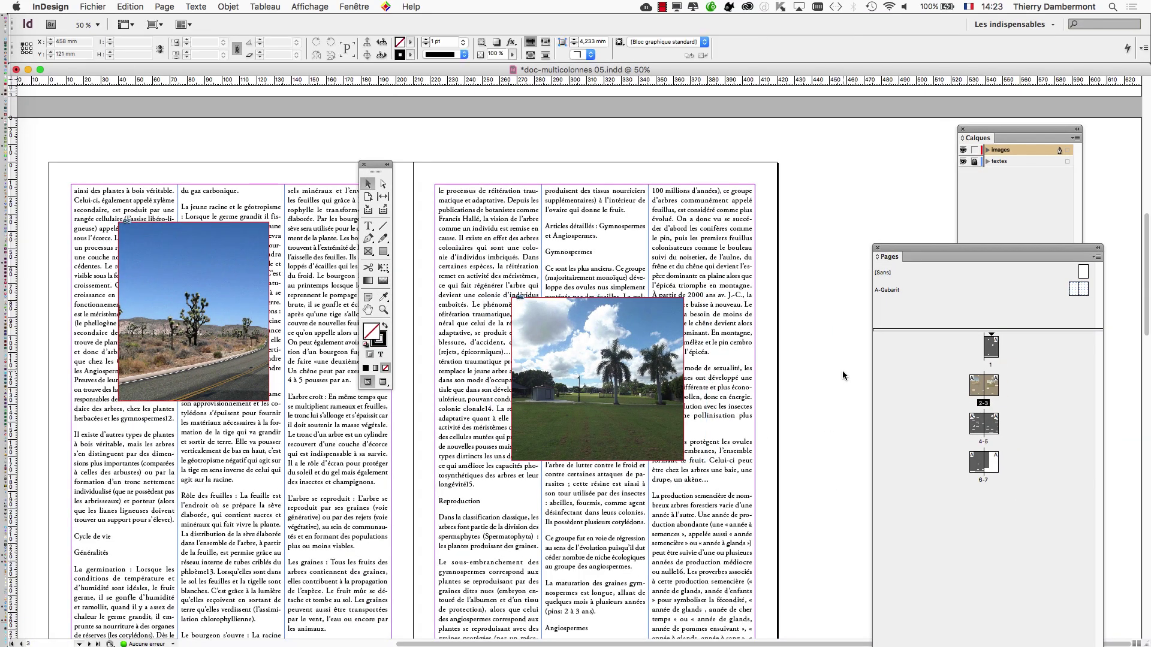
# Draw an empty rectangular graphic frame about 123 × 94 mm across the three text columns of page 4
pyautogui.scroll(-3, 818, 378)
pyautogui.scroll(-15, 818, 379)
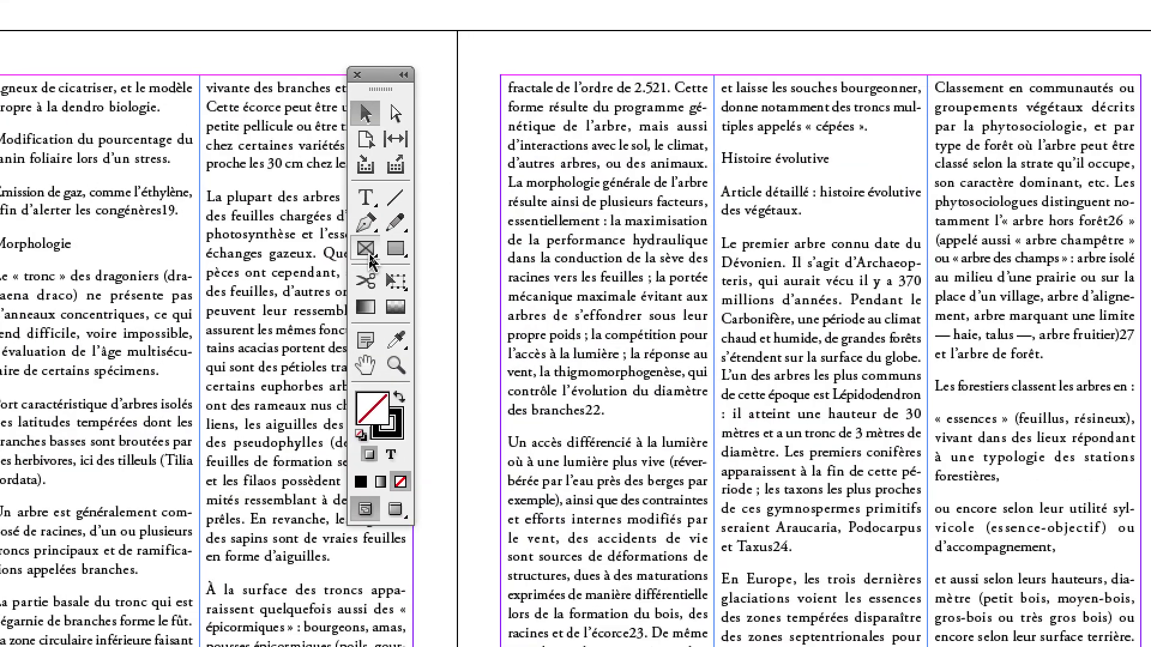
pyautogui.click(369, 253)
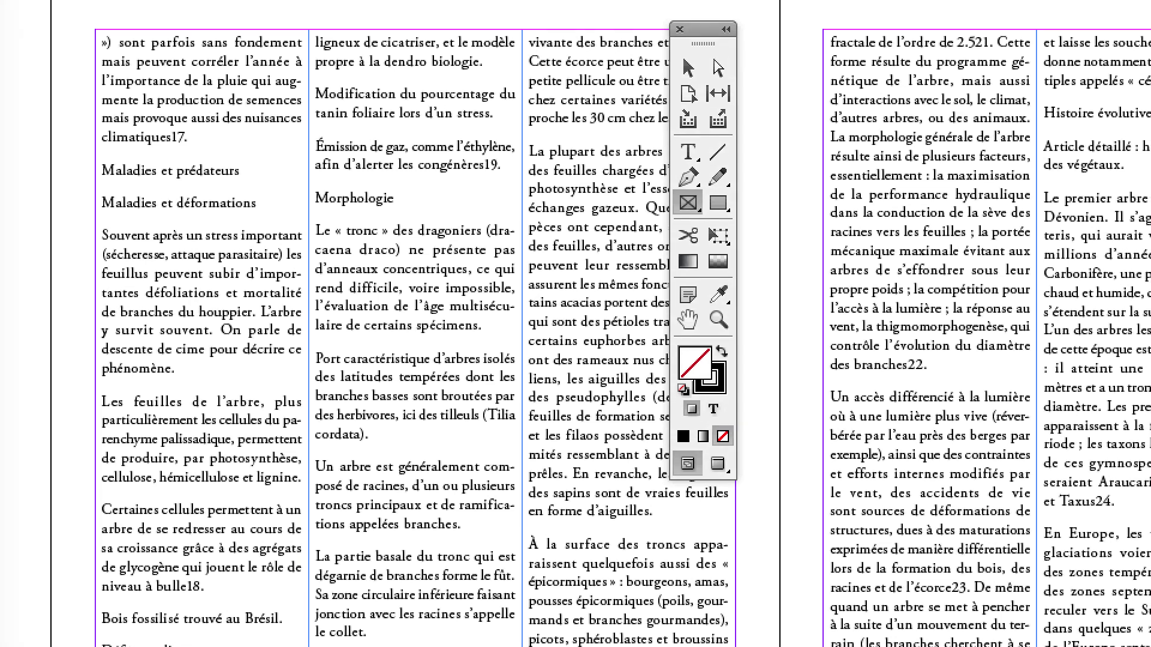
pyautogui.moveTo(200, 253); pyautogui.dragTo(627, 579)
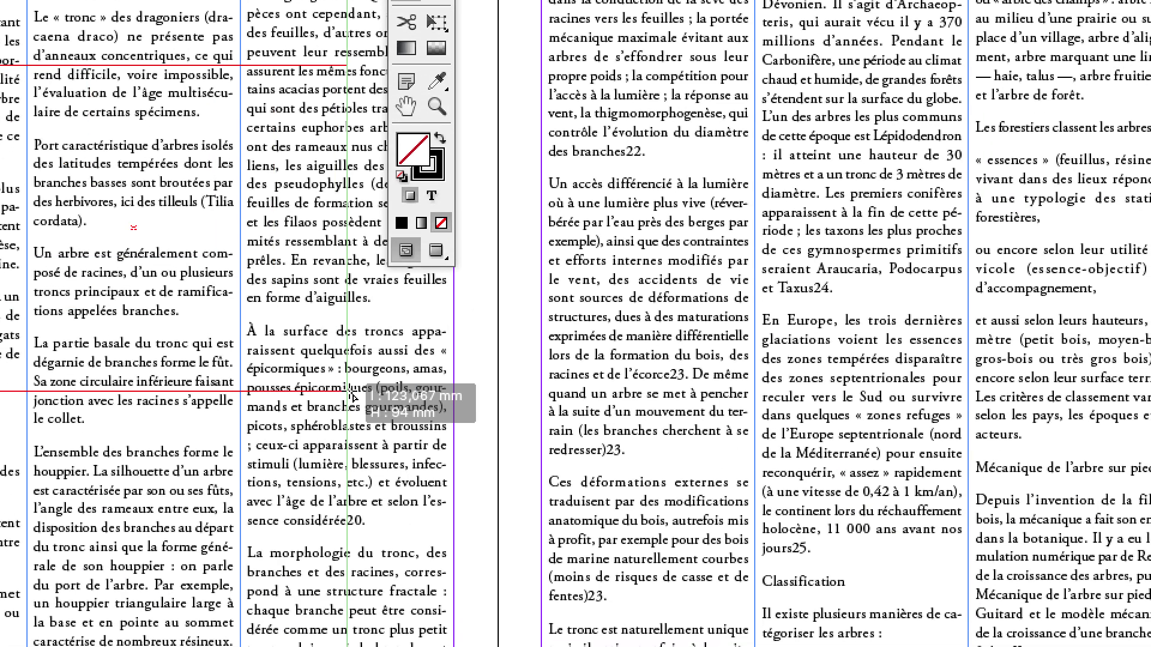
pyautogui.moveTo(352, 397); pyautogui.dragTo(353, 397)
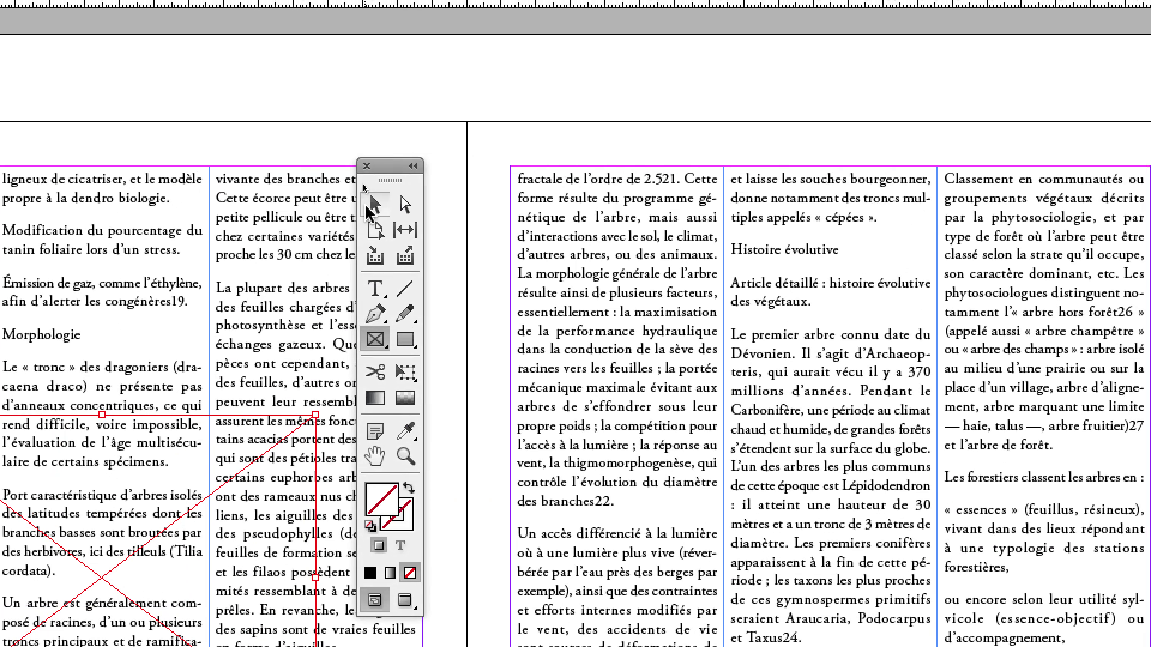
pyautogui.click(370, 205)
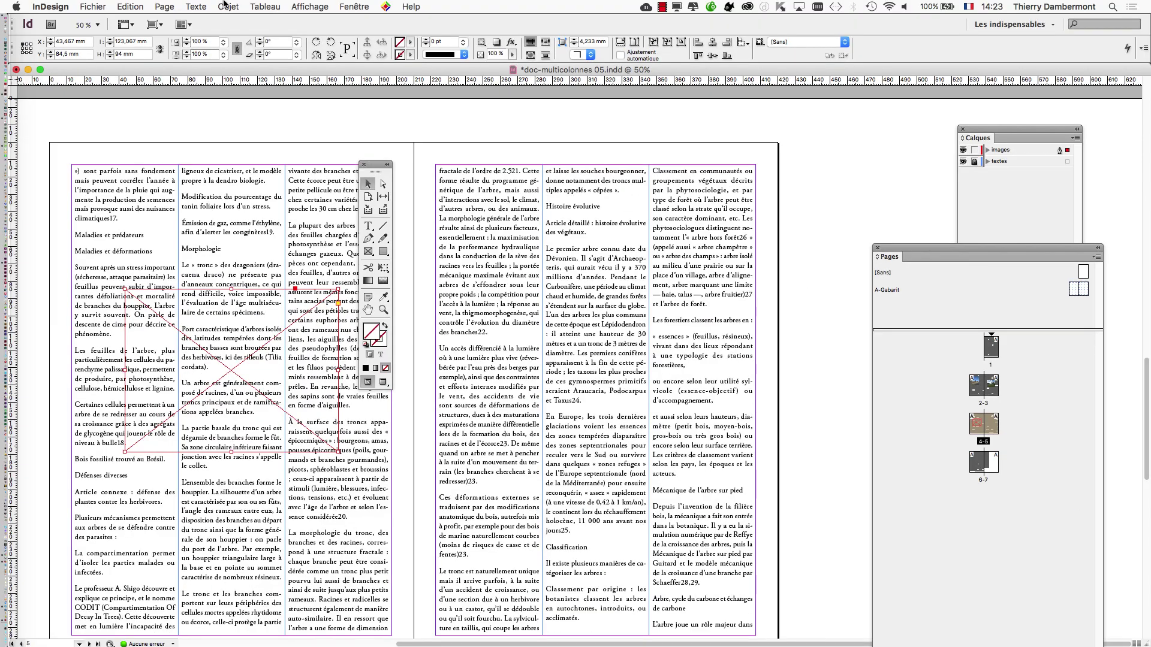
# Set the fitting options of the frame on page 4 to Remplir le bloc proportionnellement with Ajustement automatique enabled
pyautogui.click(226, 5)
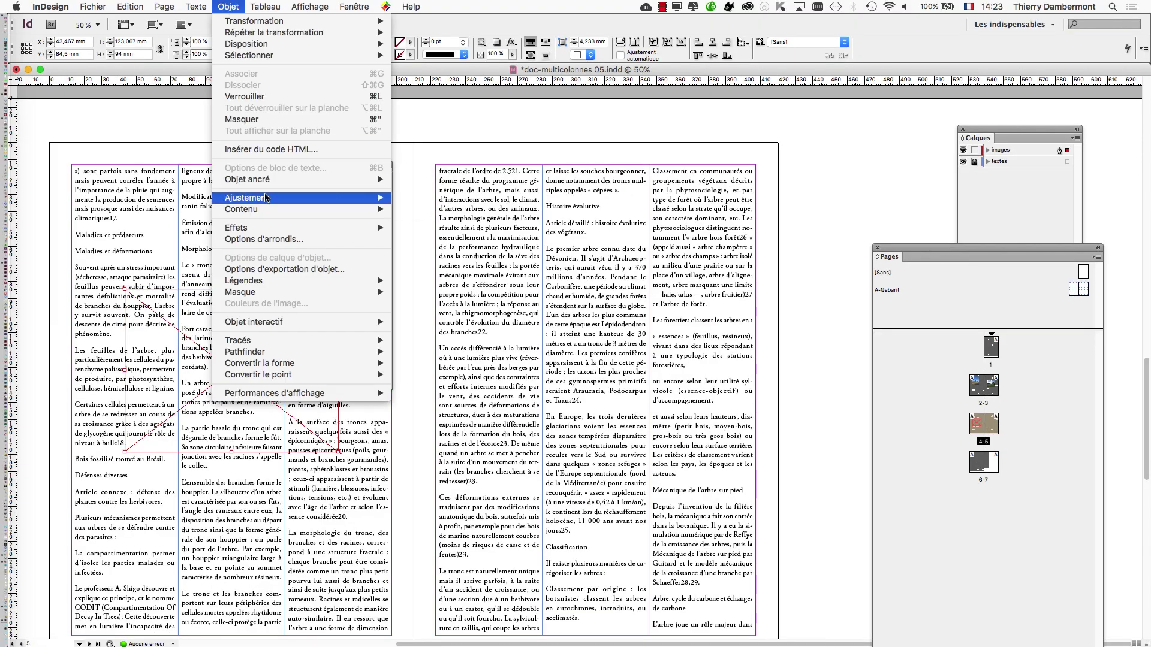
pyautogui.moveTo(323, 200)
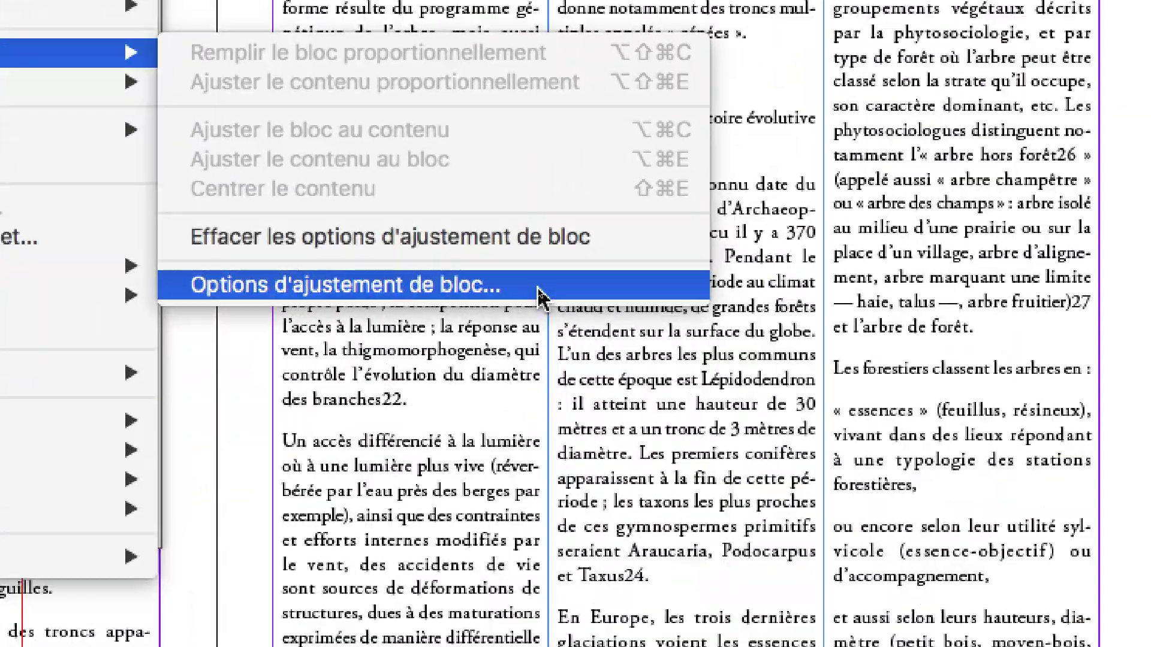
pyautogui.click(538, 290)
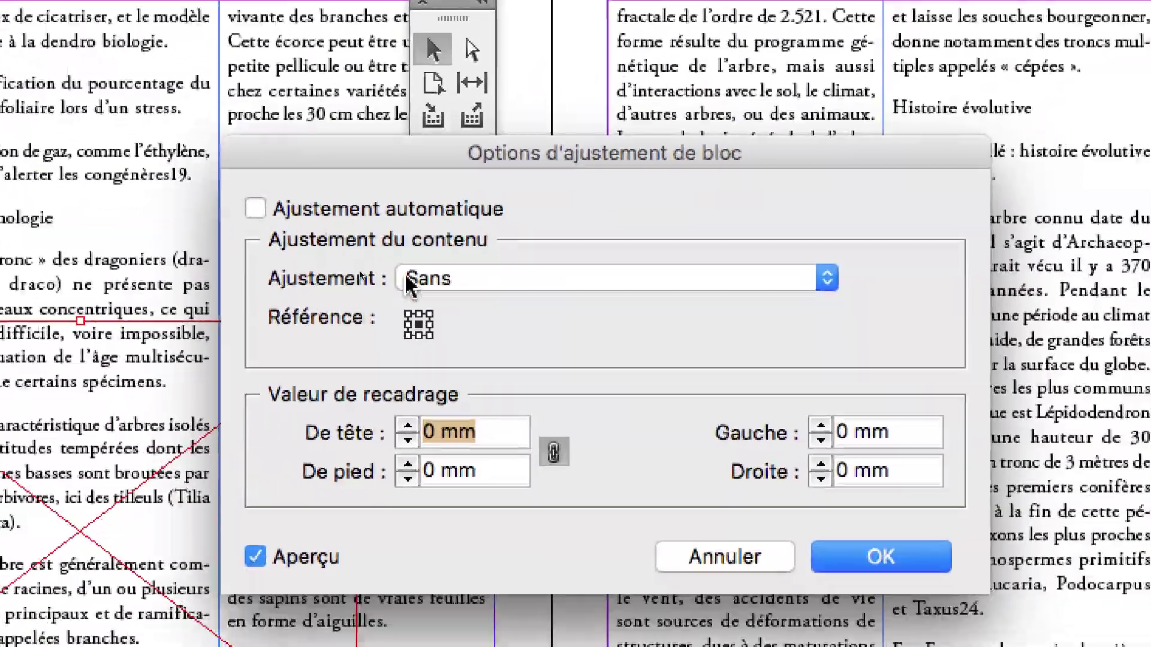
pyautogui.click(851, 301)
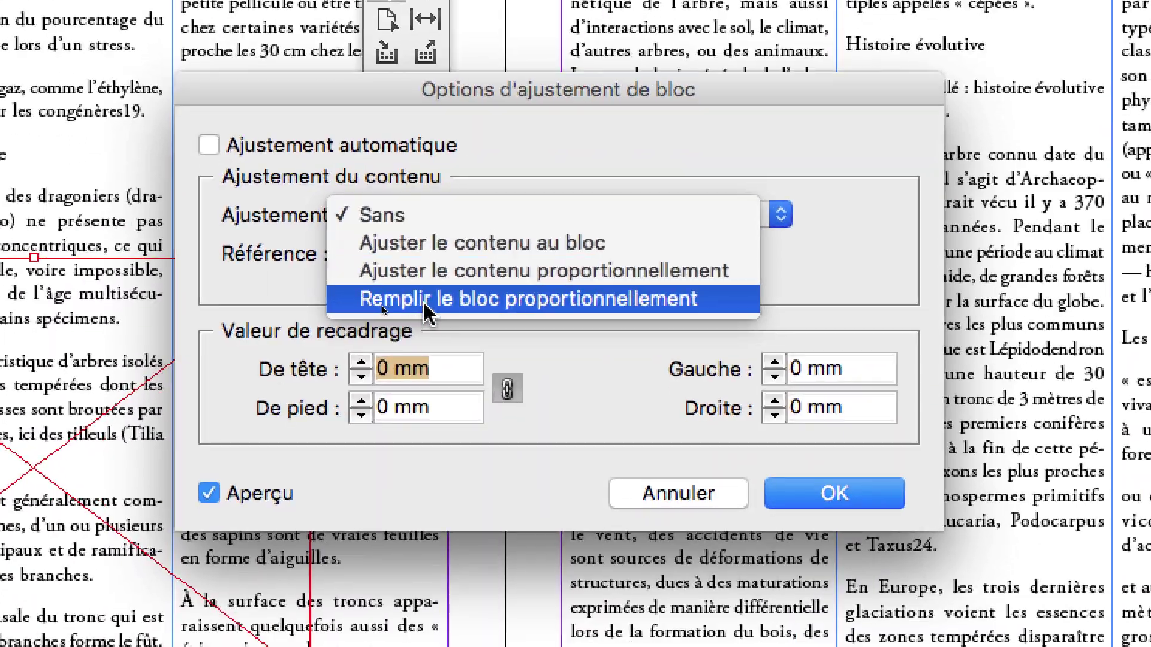
pyautogui.click(446, 360)
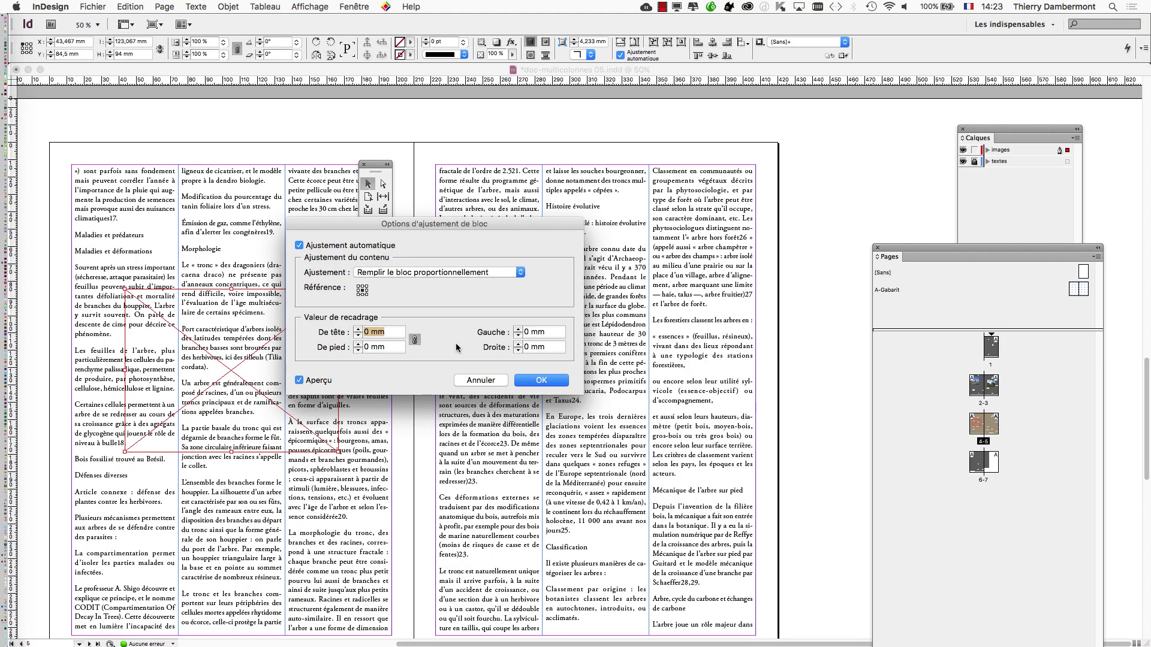
pyautogui.click(540, 381)
# Import the landscape-with-large-tre...iddle.jpg photo into the empty frame on page 4, replacing the selected item
pyautogui.click(93, 6)
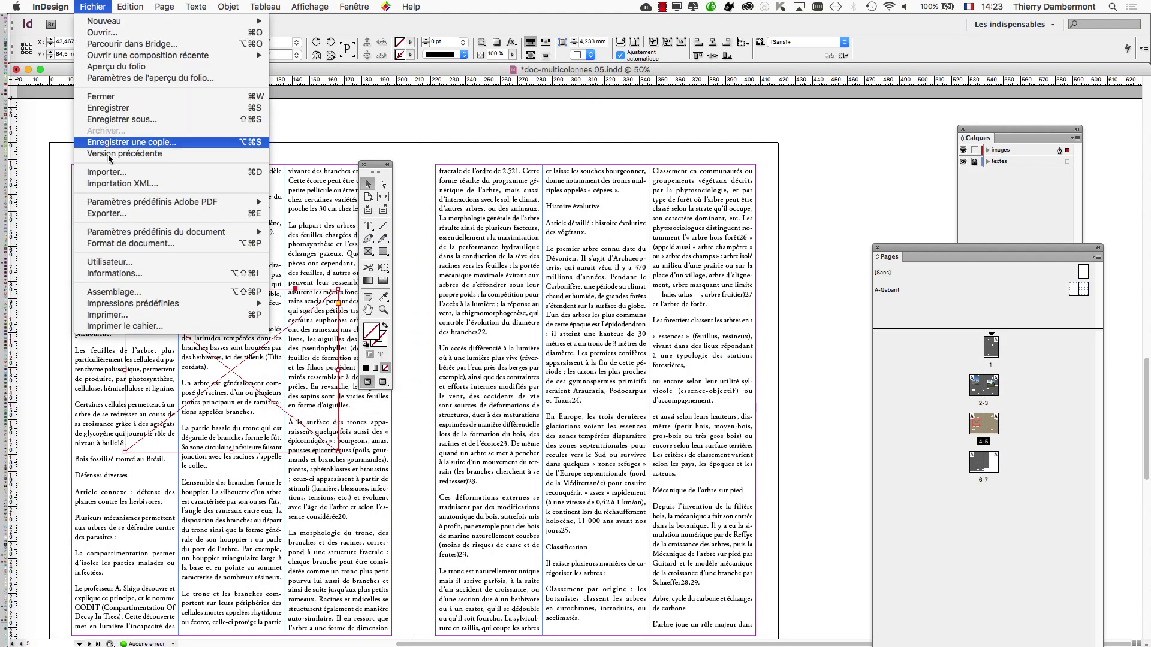
pyautogui.click(102, 167)
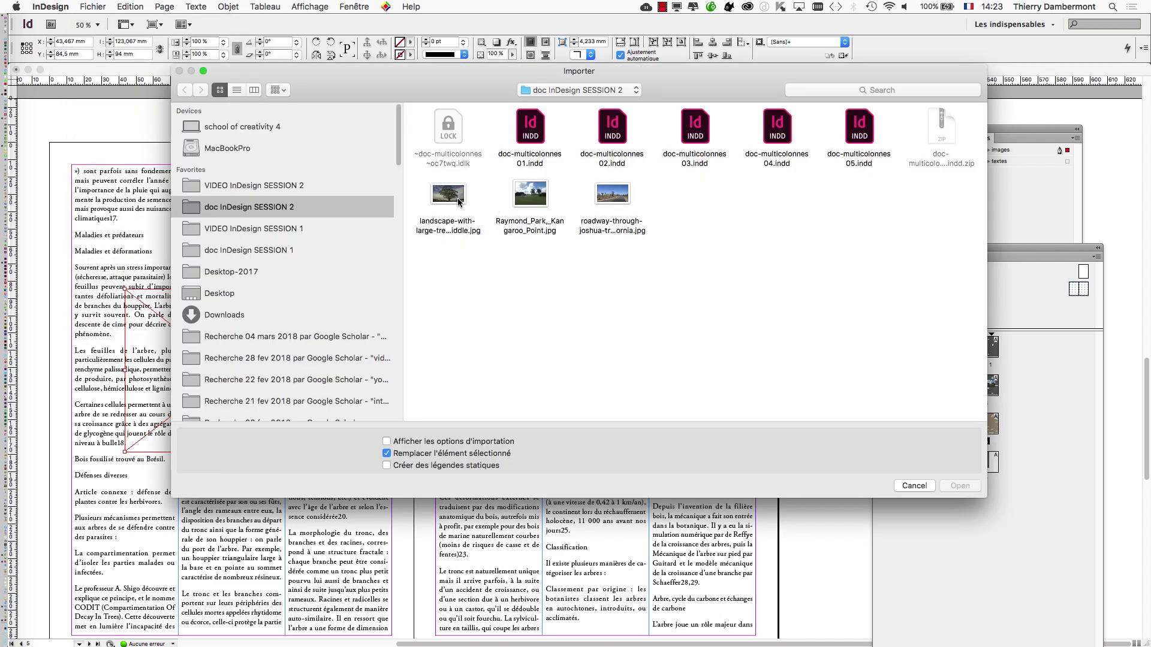
pyautogui.click(458, 202)
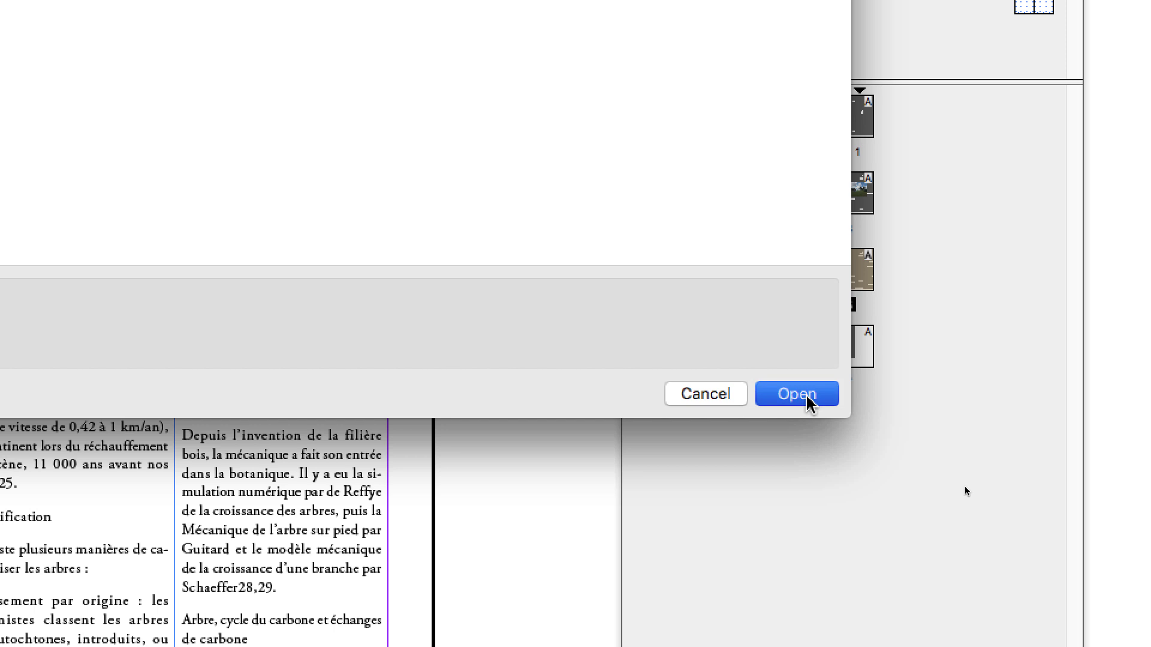
pyautogui.click(794, 398)
# Examine how far the tree photo's content extends beyond its frame, moving the tool palette off the image, and deselect it
pyautogui.click(280, 338)
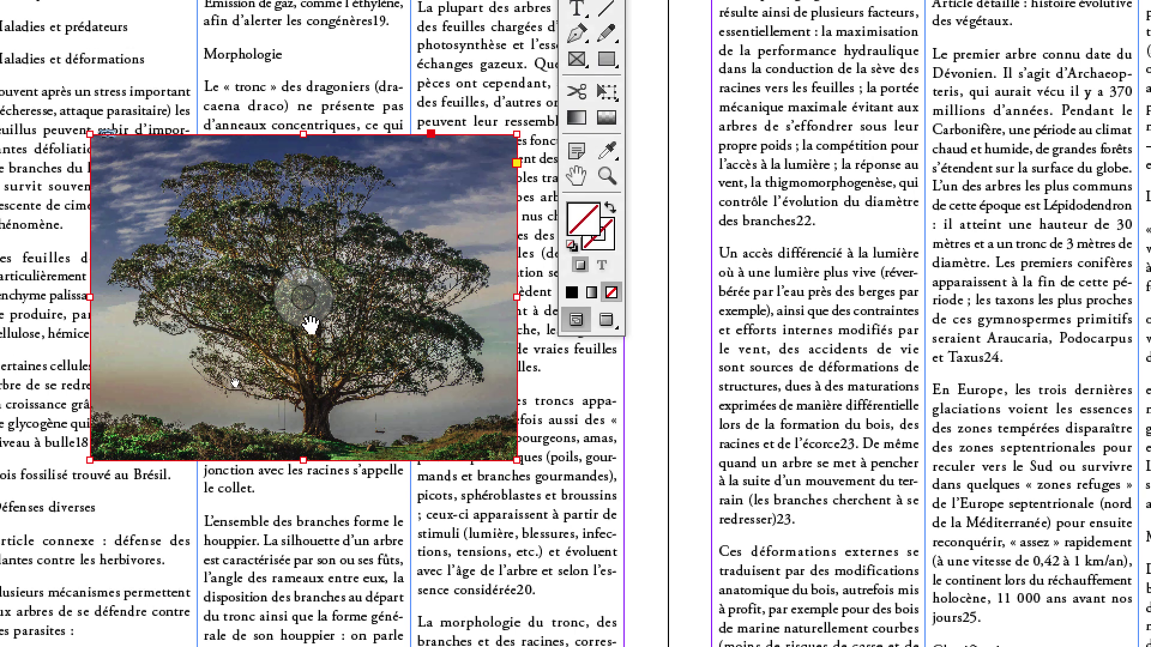
pyautogui.click(303, 298)
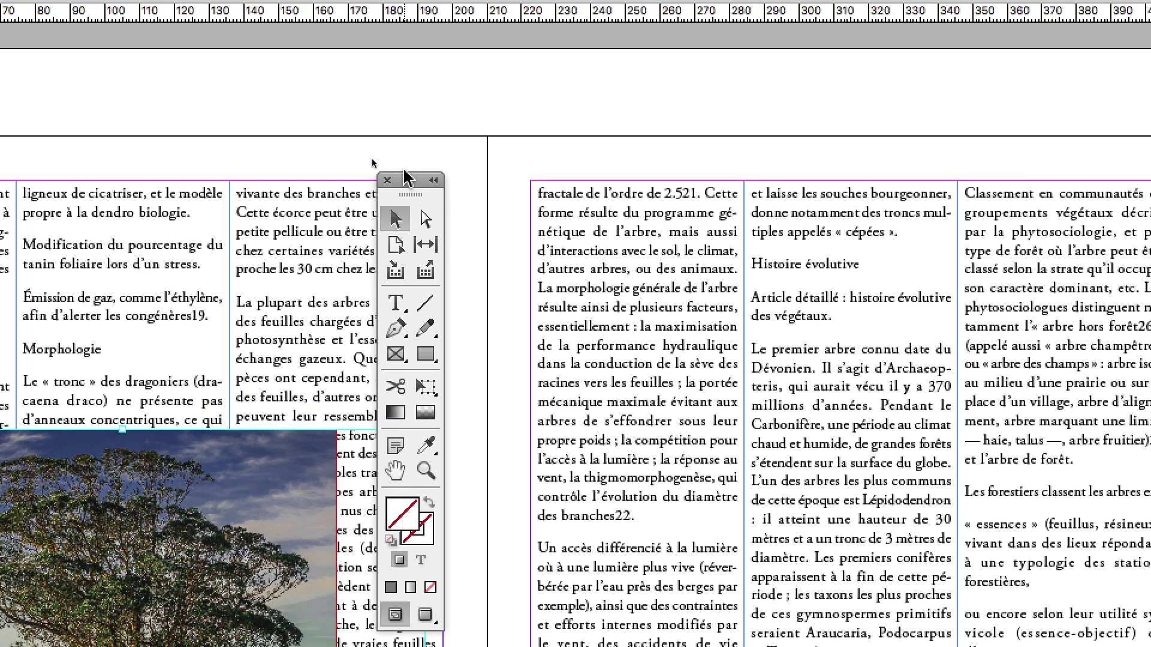
pyautogui.moveTo(407, 178); pyautogui.dragTo(560, 179)
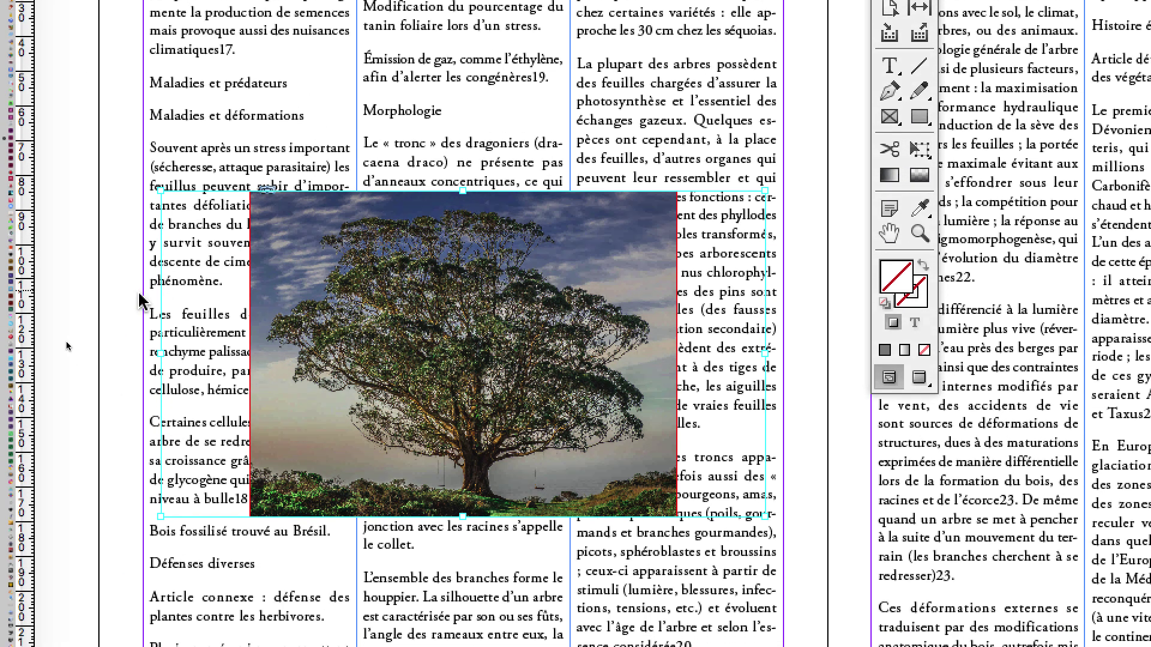
pyautogui.click(122, 304)
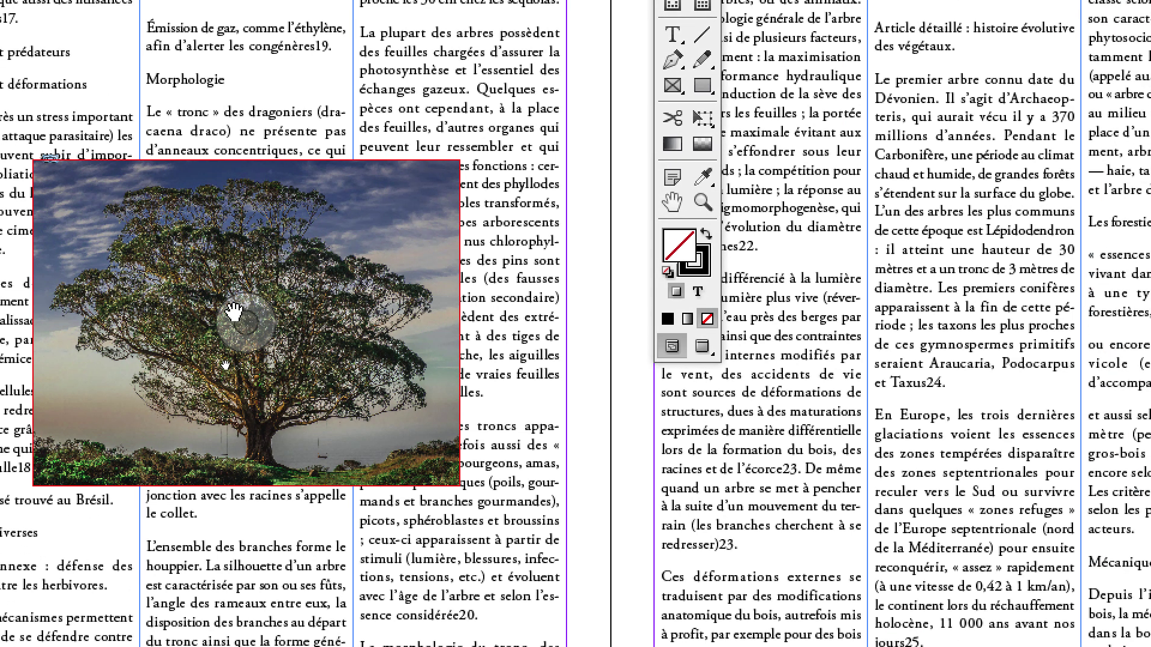
# Select the tree photo's frame on page 4 and resize it several times, finishing at about 105.5 × 69 mm
pyautogui.click(331, 339)
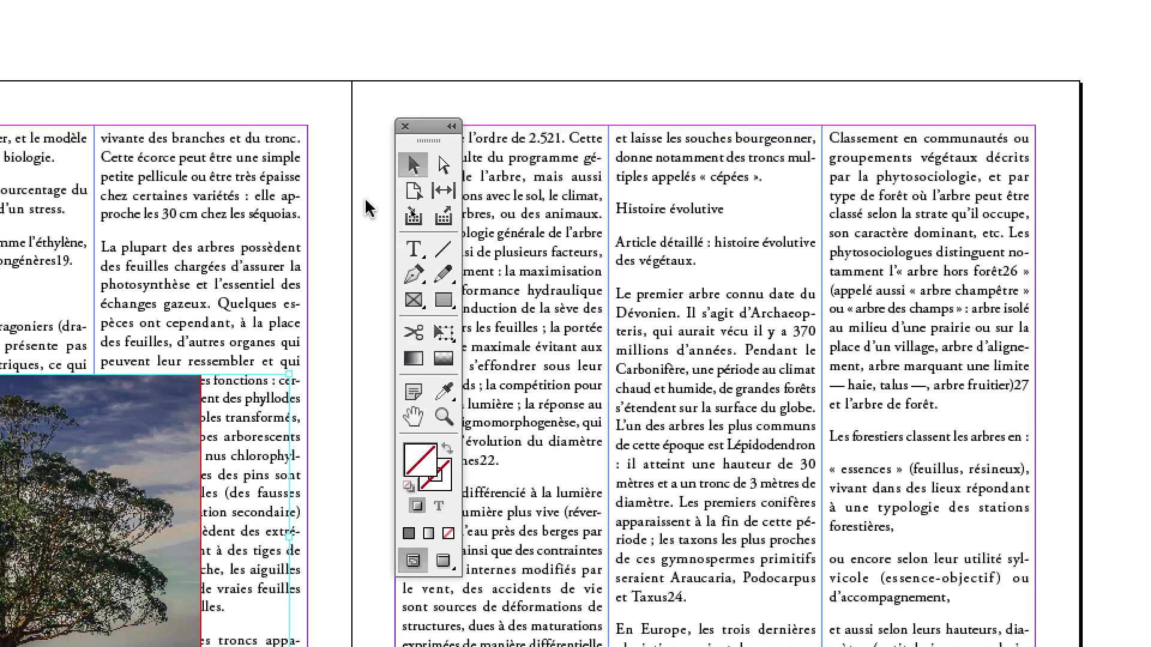
pyautogui.click(334, 343)
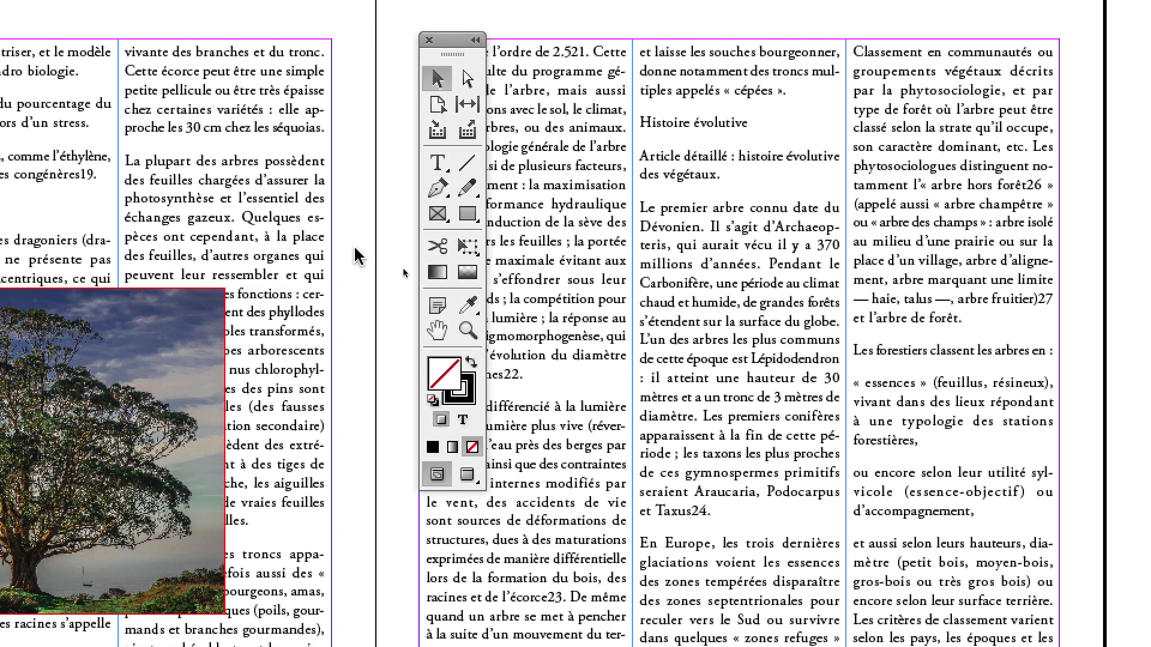
pyautogui.click(24, 338)
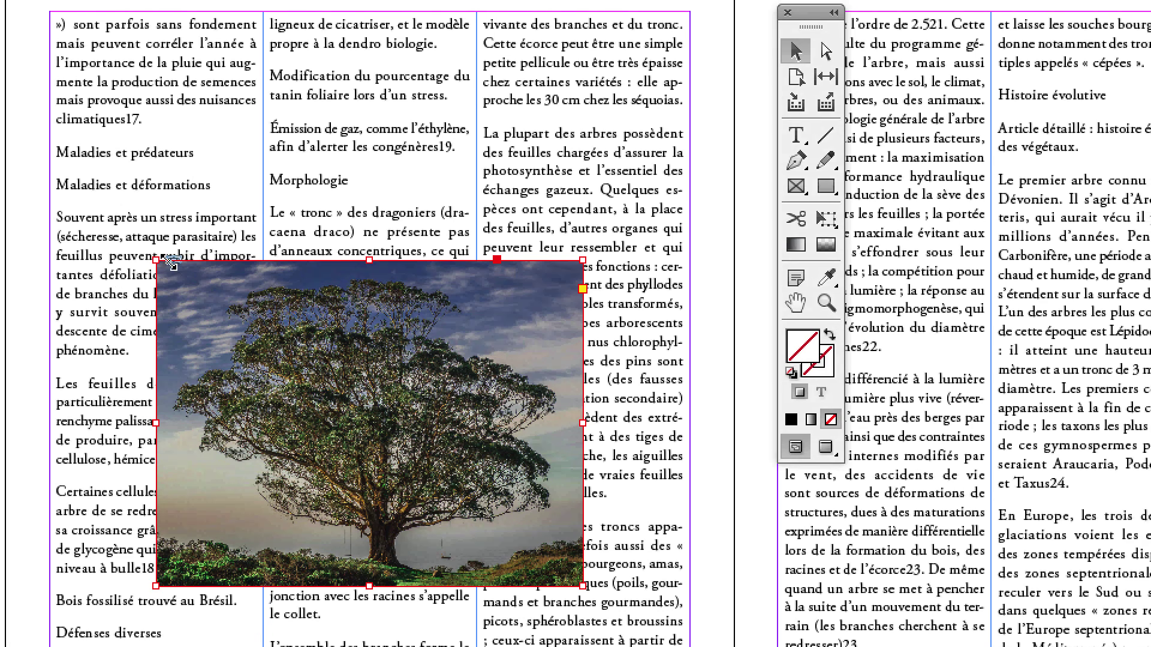
pyautogui.moveTo(171, 264); pyautogui.dragTo(261, 303)
pyautogui.moveTo(201, 276); pyautogui.dragTo(82, 132)
pyautogui.moveTo(161, 227); pyautogui.dragTo(161, 337)
pyautogui.moveTo(161, 260); pyautogui.dragTo(161, 287)
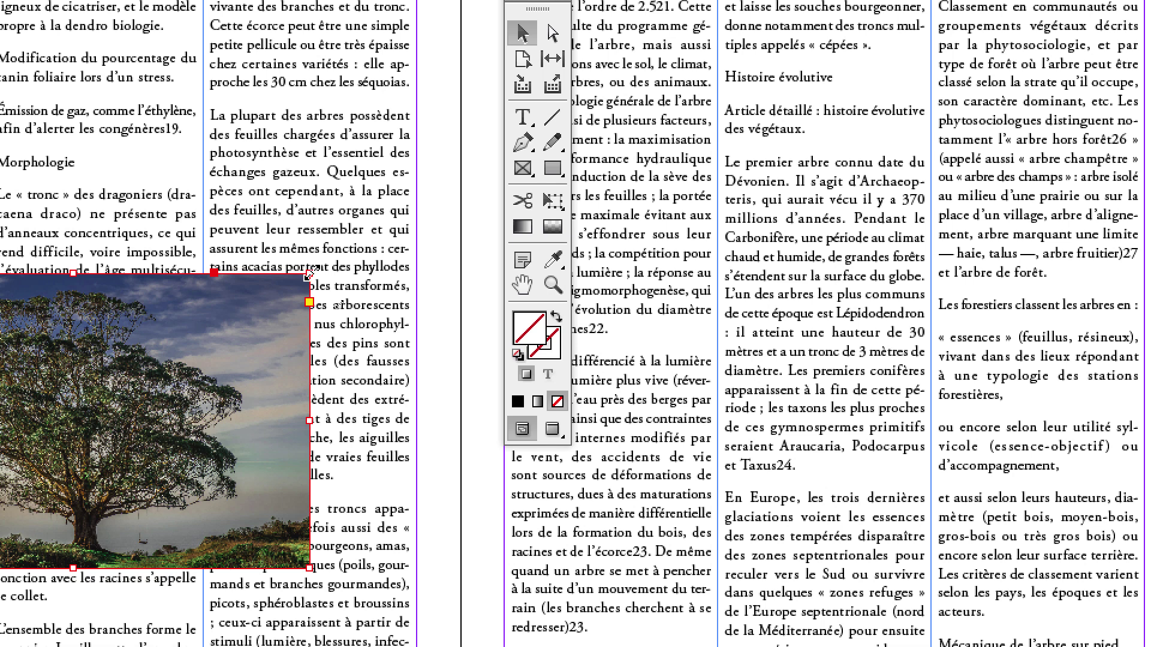
pyautogui.moveTo(308, 274); pyautogui.dragTo(173, 388)
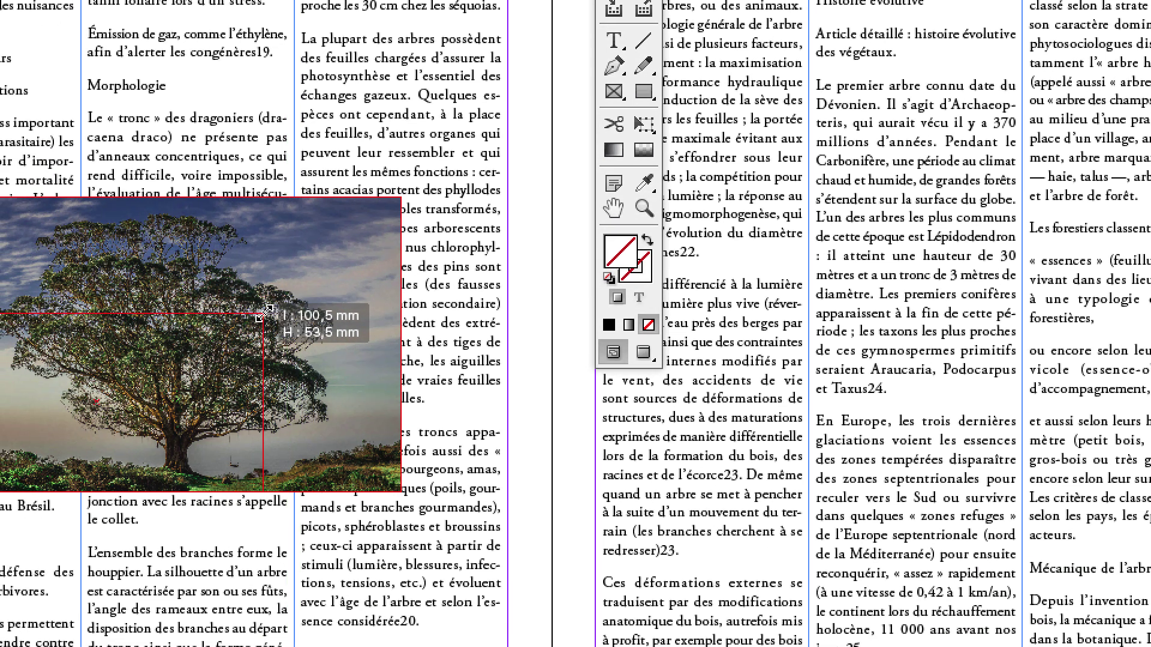
pyautogui.moveTo(264, 311); pyautogui.dragTo(263, 312)
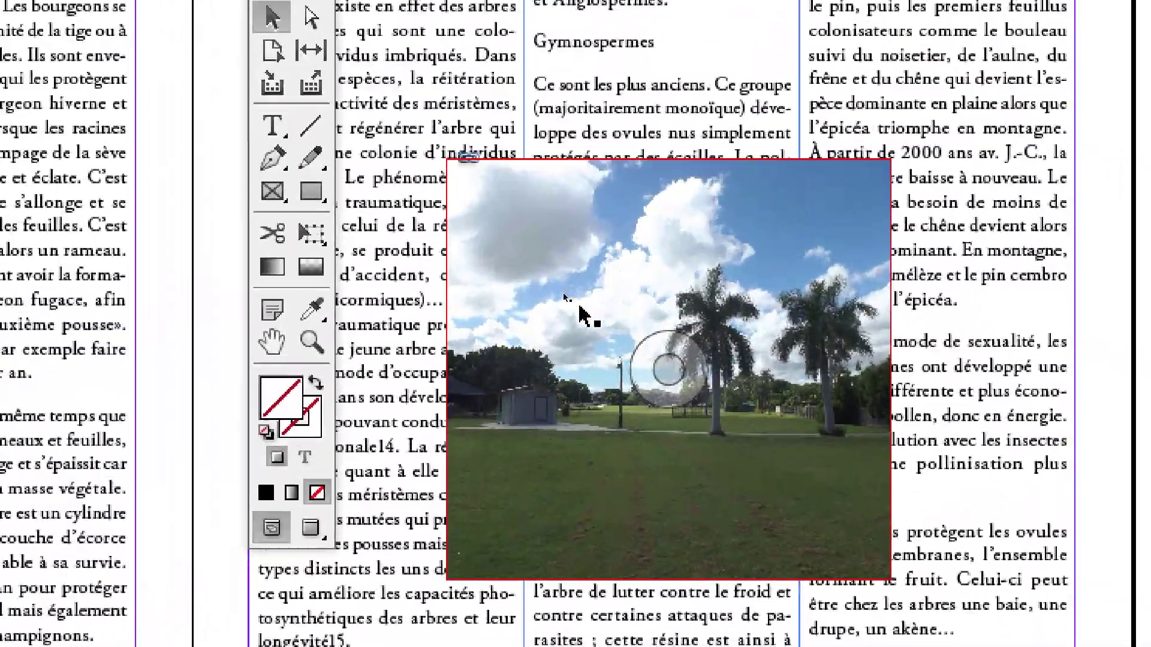
# Reframe the palm tree photo on page 3 by resizing its frame several times, finishing at about 87 × 74.5 mm
pyautogui.click(565, 294)
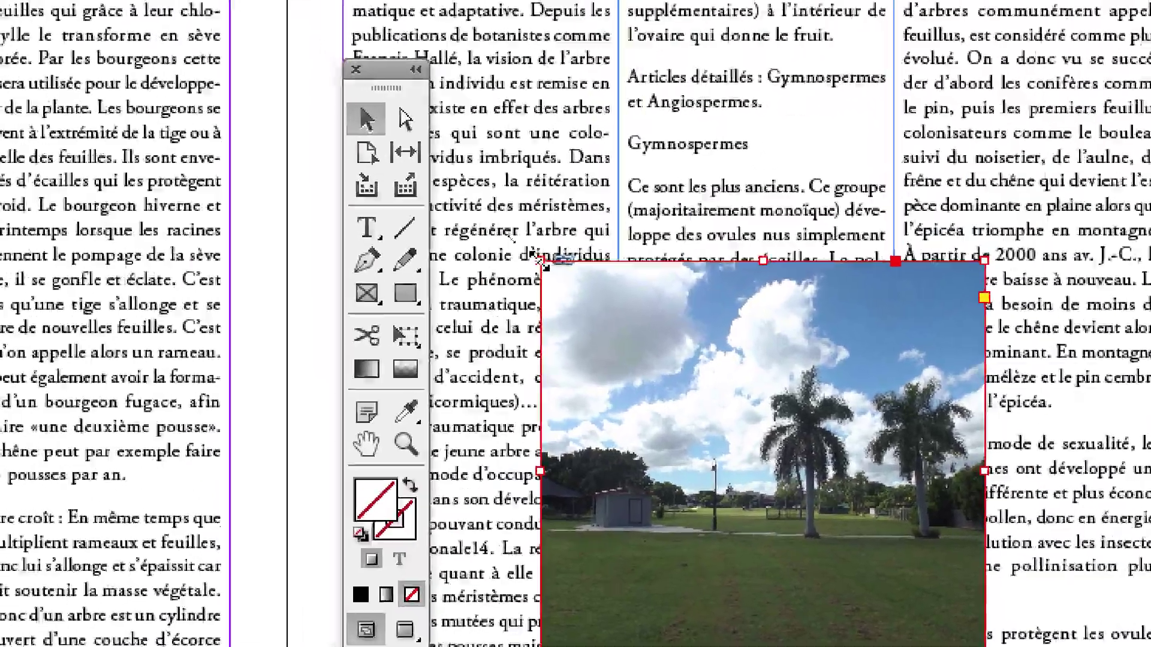
pyautogui.moveTo(539, 262); pyautogui.dragTo(619, 340)
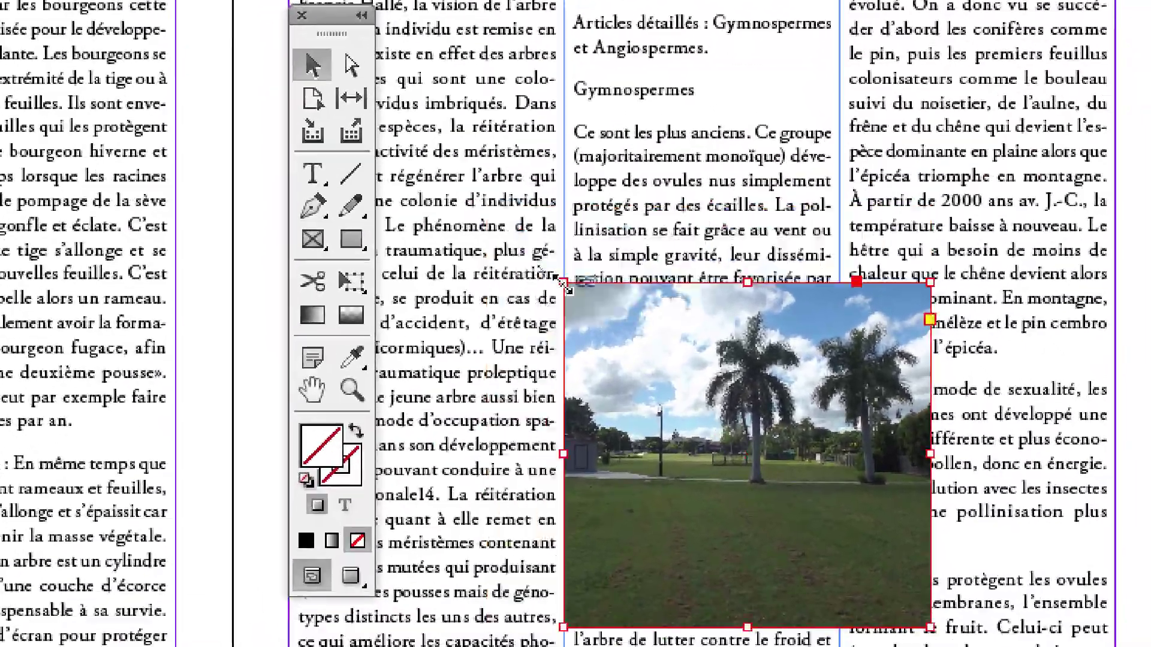
pyautogui.moveTo(563, 283); pyautogui.dragTo(653, 403)
pyautogui.moveTo(588, 321); pyautogui.dragTo(480, 211)
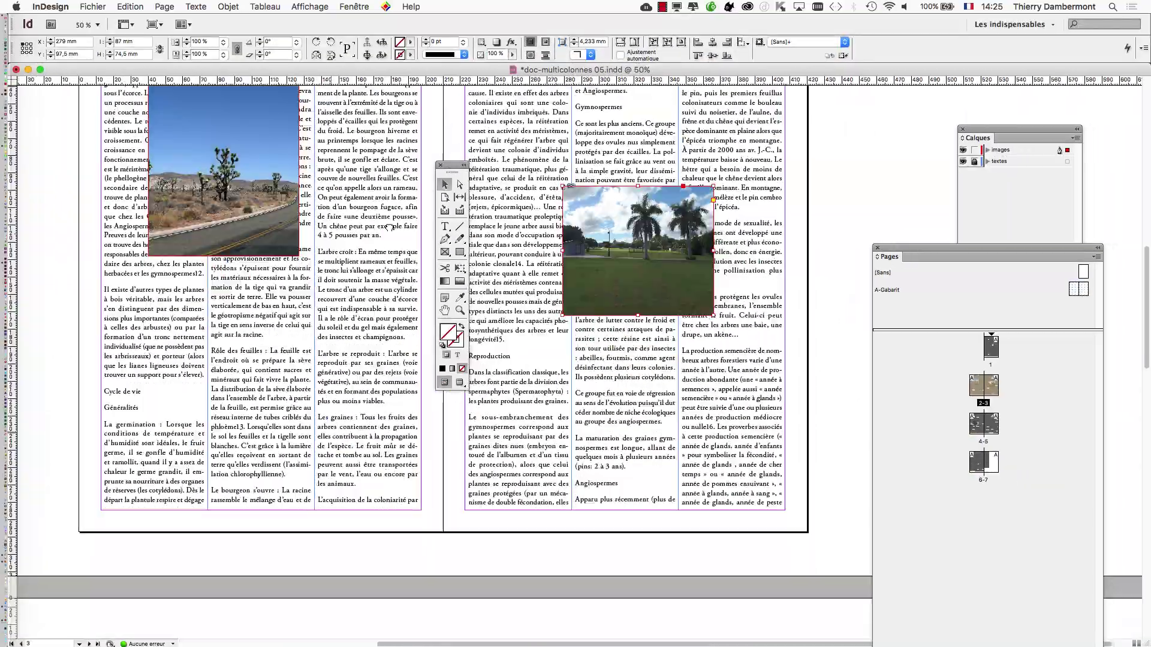
# Resize the tree photo's frame on page 4 to about 100.5 × 122.5 mm and move the tool palette off the page
pyautogui.scroll(-15, 390, 227)
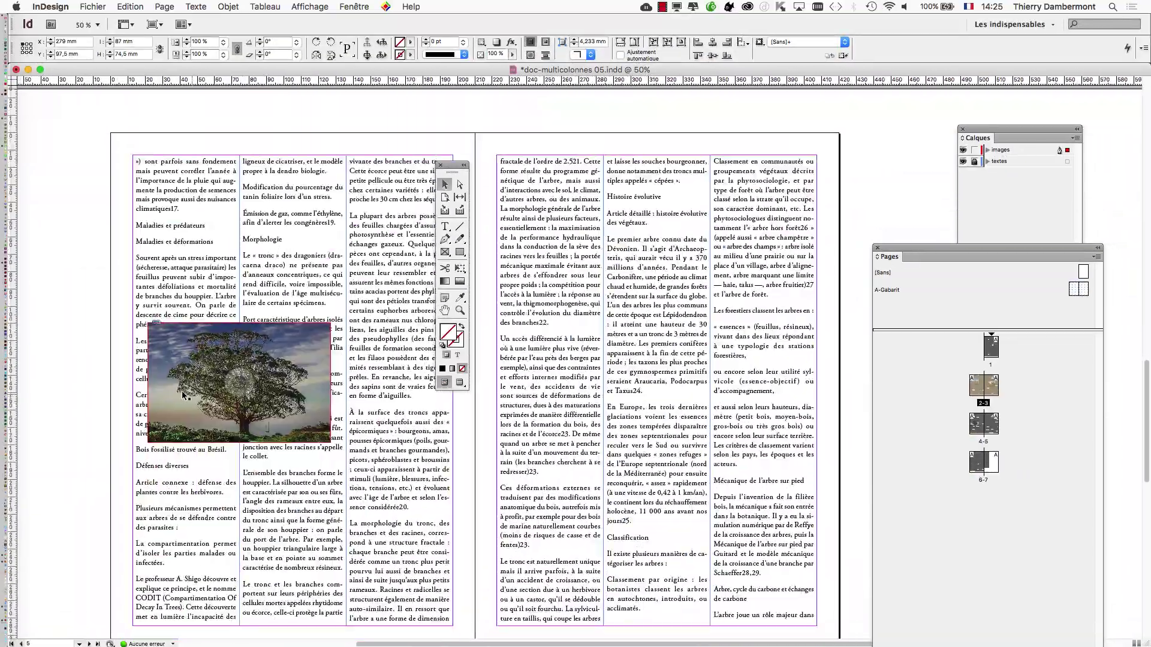
pyautogui.click(175, 368)
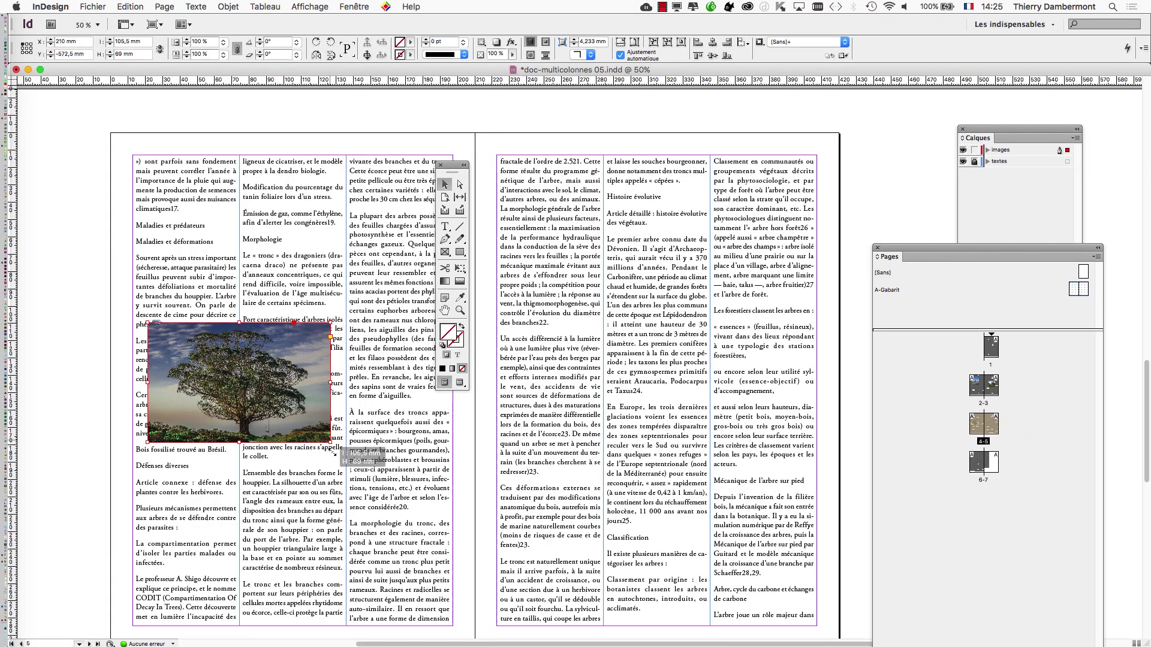
pyautogui.moveTo(333, 454); pyautogui.dragTo(380, 602)
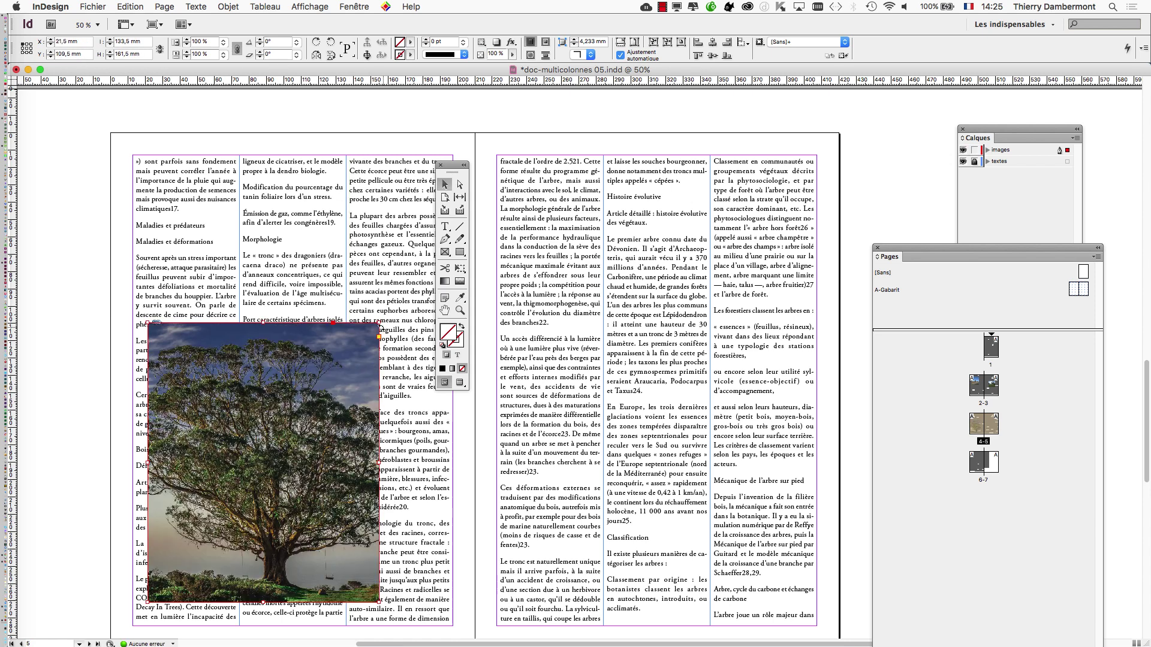
pyautogui.moveTo(378, 323); pyautogui.dragTo(322, 390)
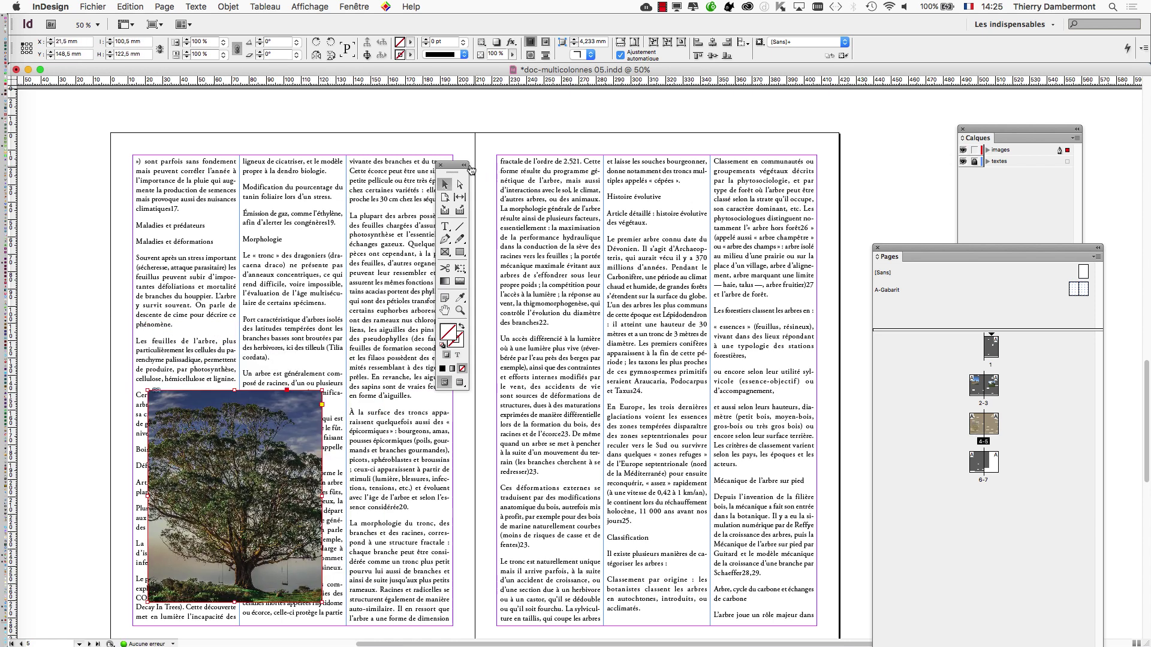
pyautogui.moveTo(453, 164); pyautogui.dragTo(63, 155)
pyautogui.click(82, 129)
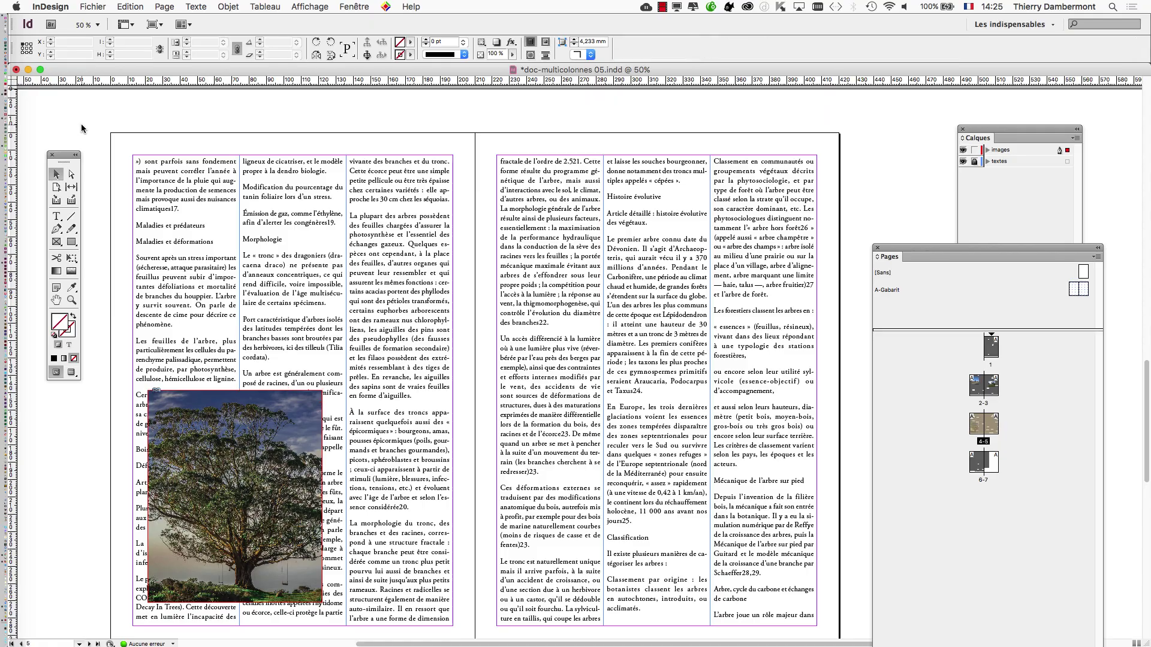